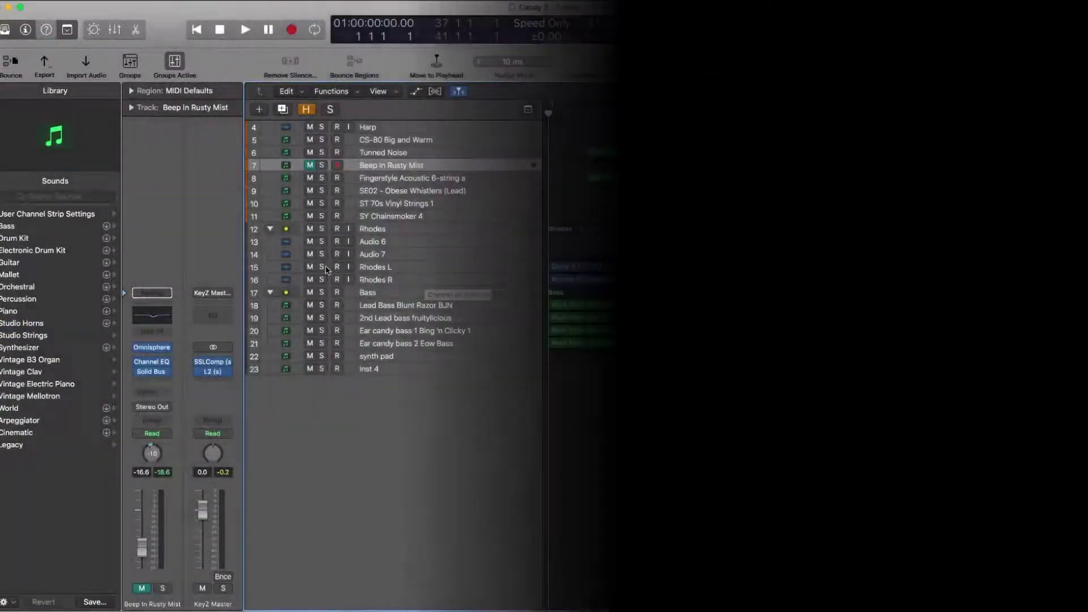
Solo the Rhodes tracks 12–16 and play them looping bars 1–5.
drag(322, 229, 321, 285)
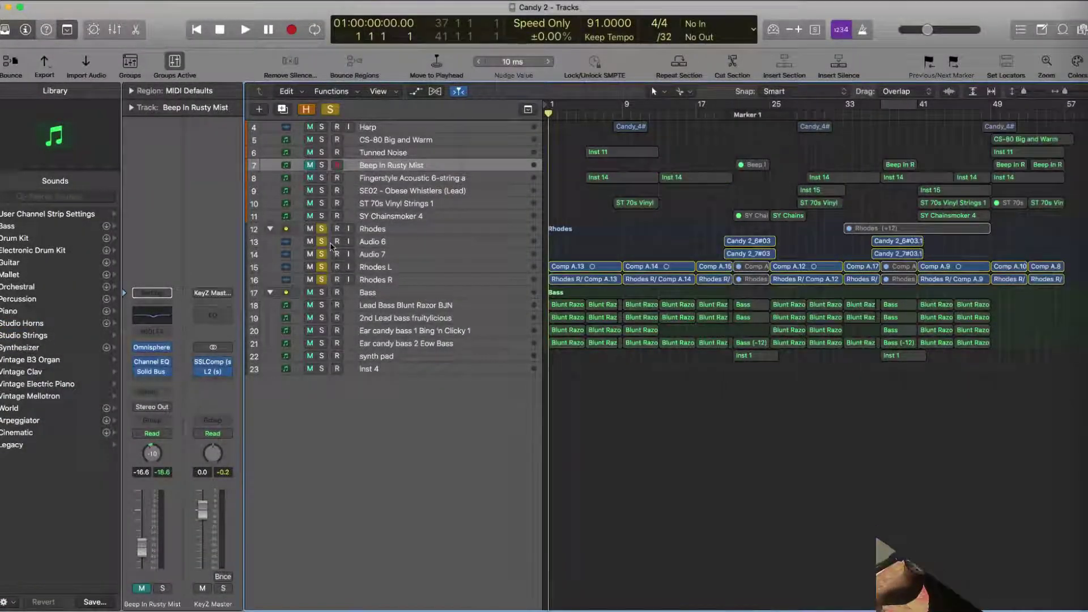
drag(552, 106, 590, 109)
key(space)
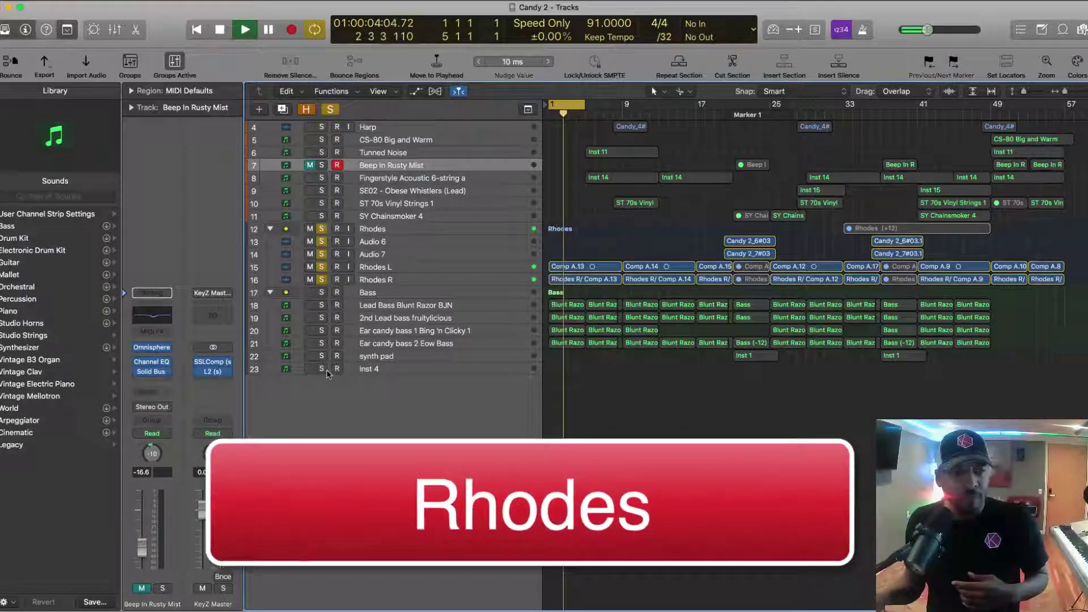
Stop playback and delete the Inst 4 track.
click(377, 369)
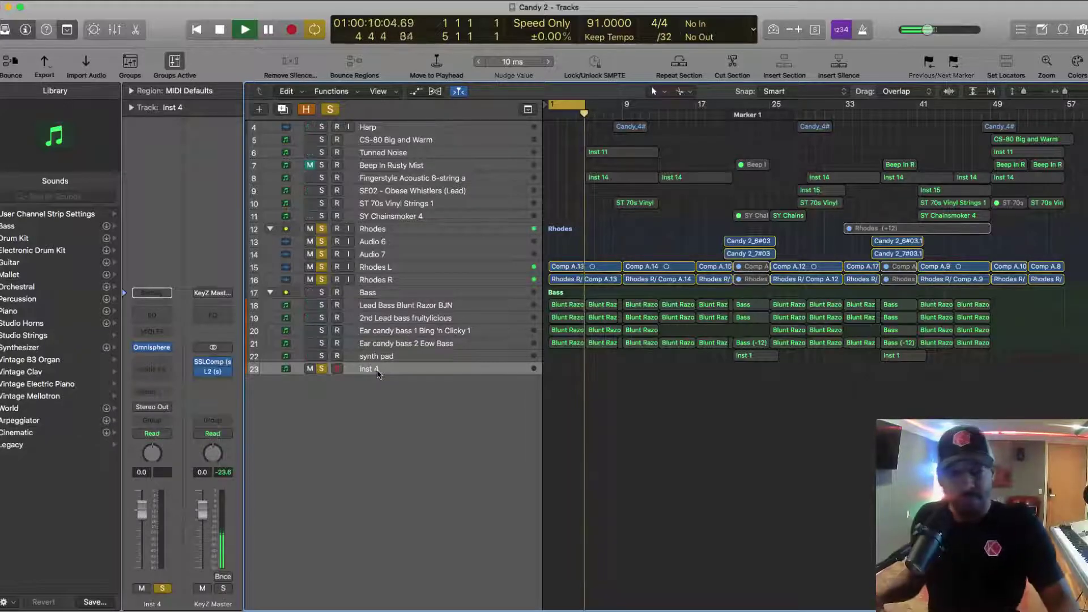
key(space)
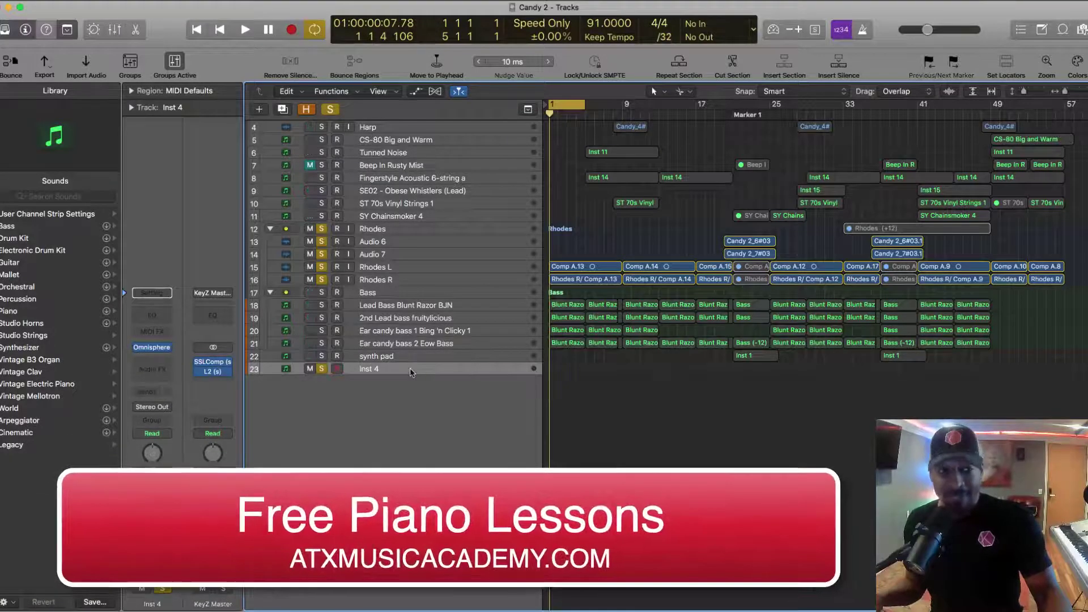
key(super+BackSpace)
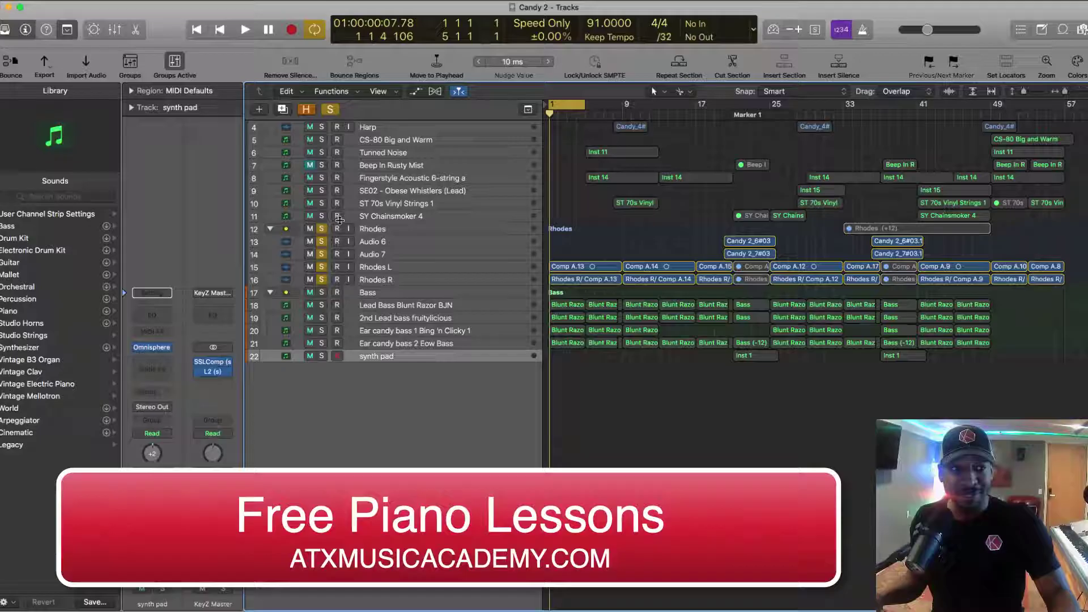
Solo the Bass stack, play it over the loop, and select the first Blunt Razor BJN region.
drag(323, 235, 320, 286)
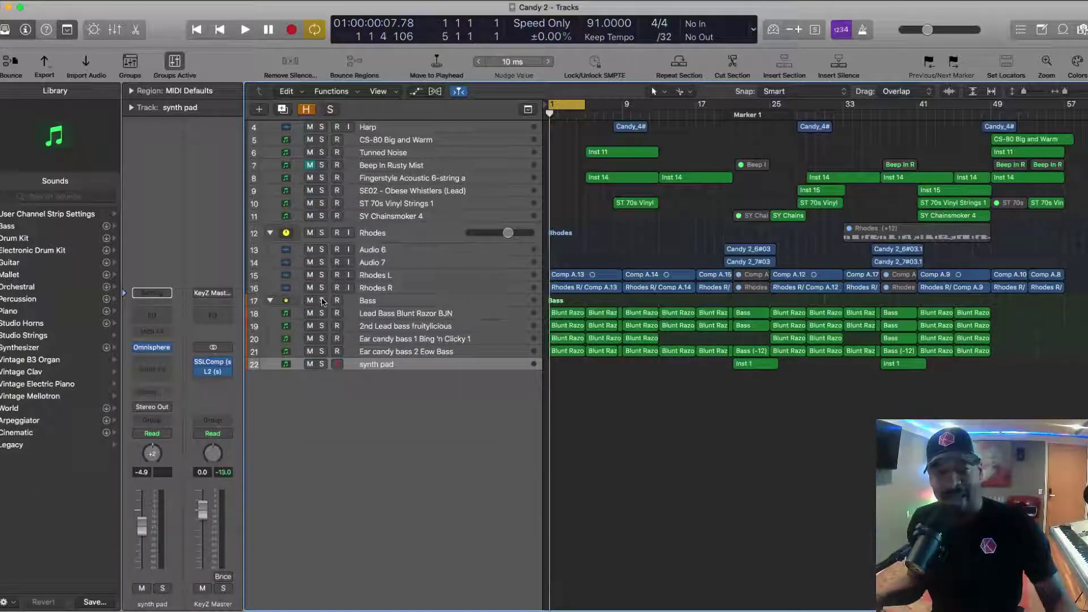
click(322, 301)
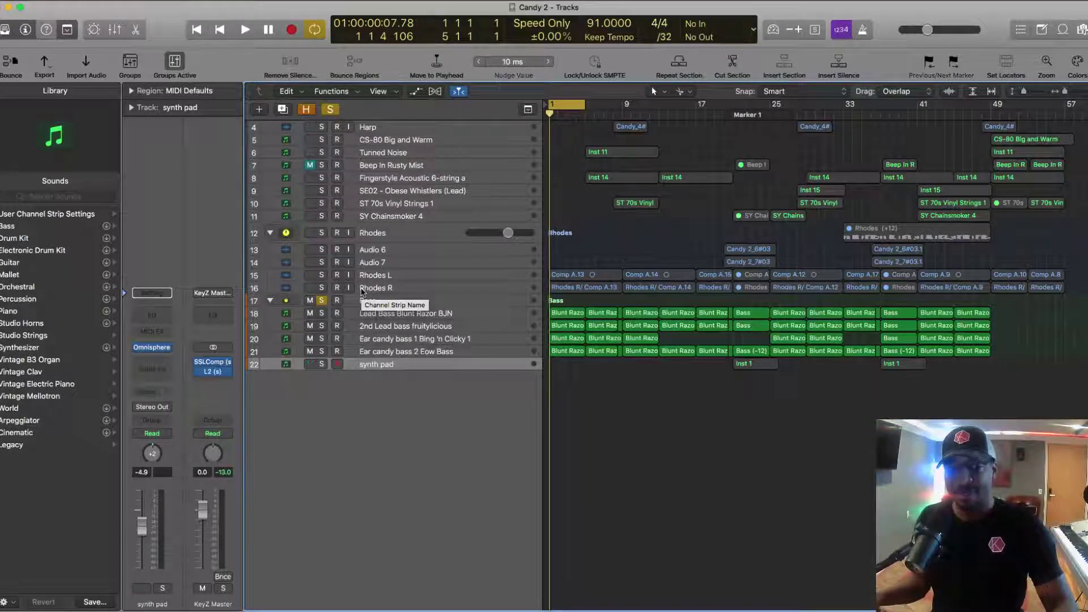
key(space)
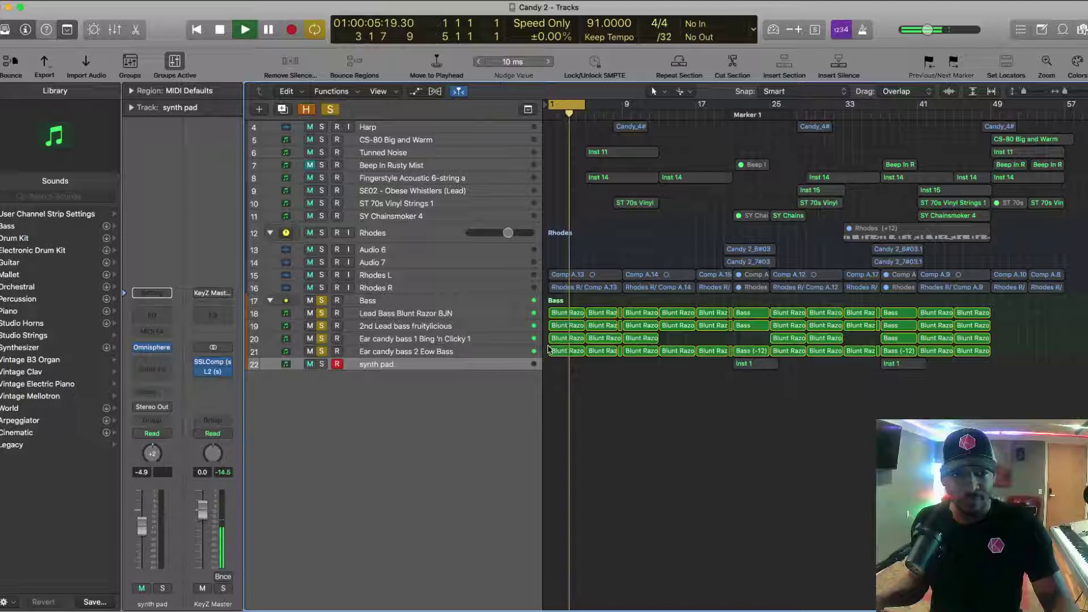
scroll(549, 349, up, 5)
click(610, 417)
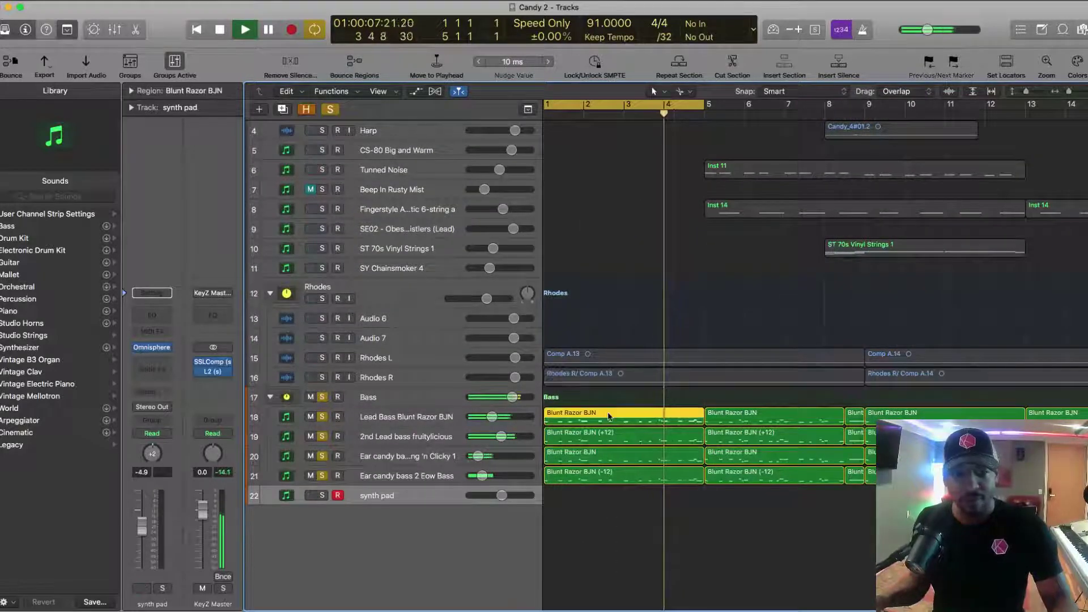
Open the Blunt Razor BJN region's notes, select three bass-line notes, and stop playback.
double_click(609, 417)
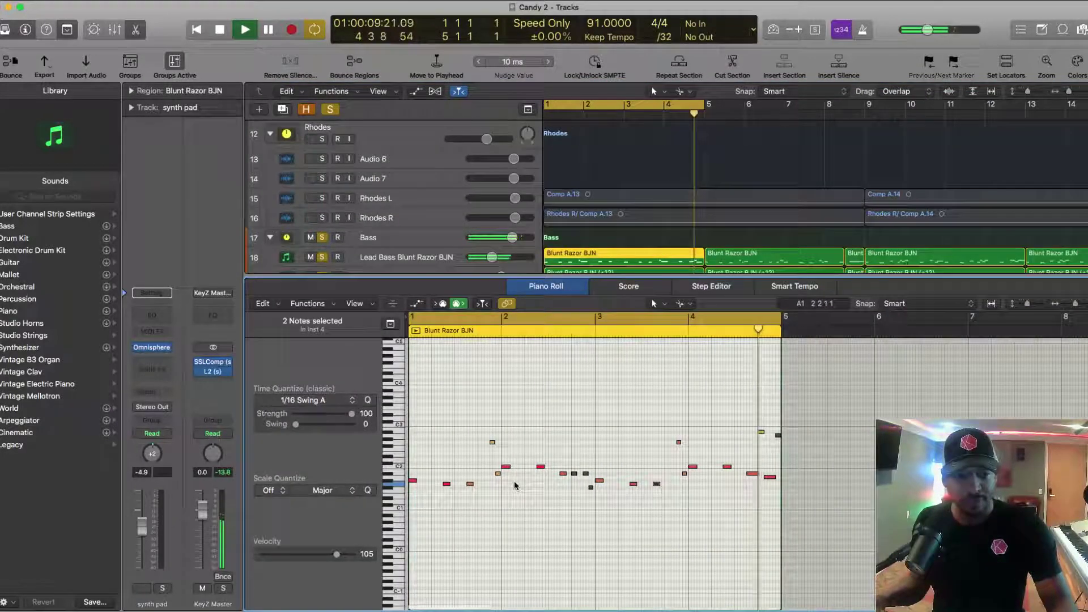
click(577, 475)
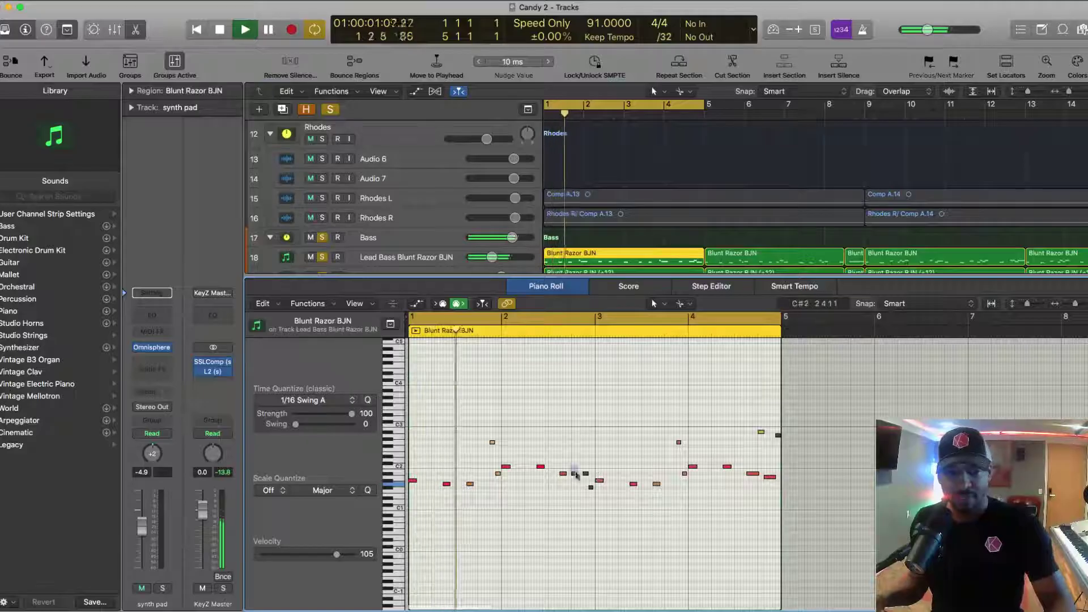
drag(569, 468, 590, 486)
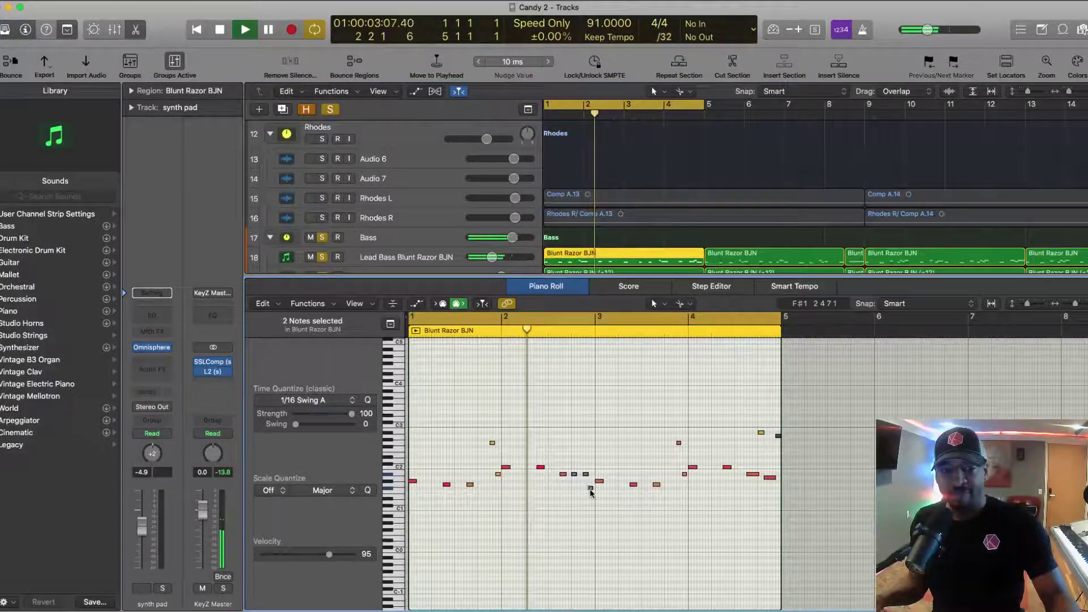
shift+click(591, 489)
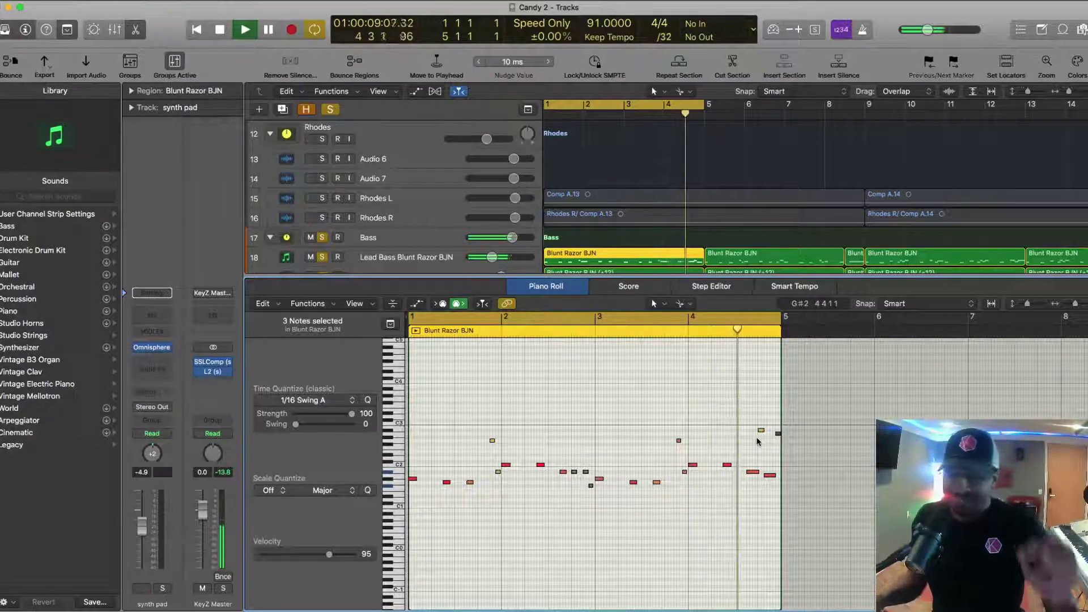
key(space)
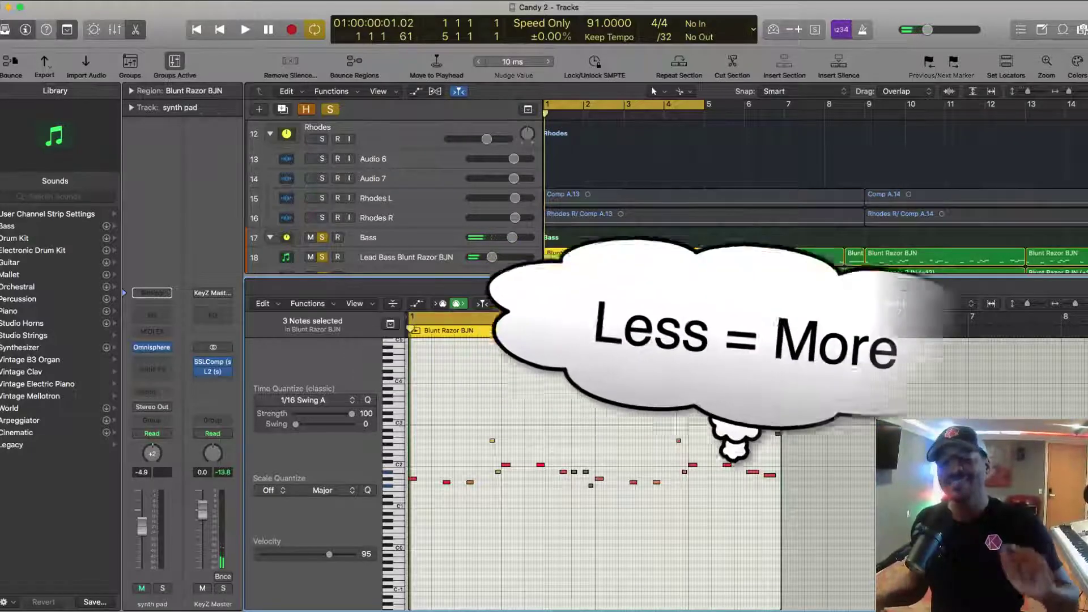
Solo the Rhodes folder plus Audio 6, Audio 7, Rhodes L and Rhodes R, and play with the bass.
key(x)
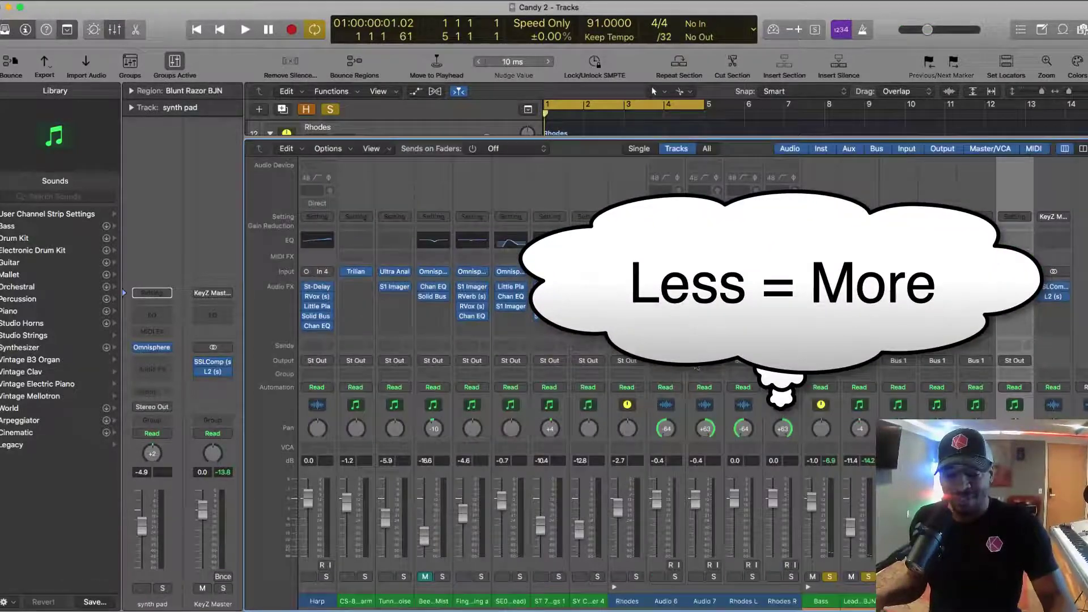
key(x)
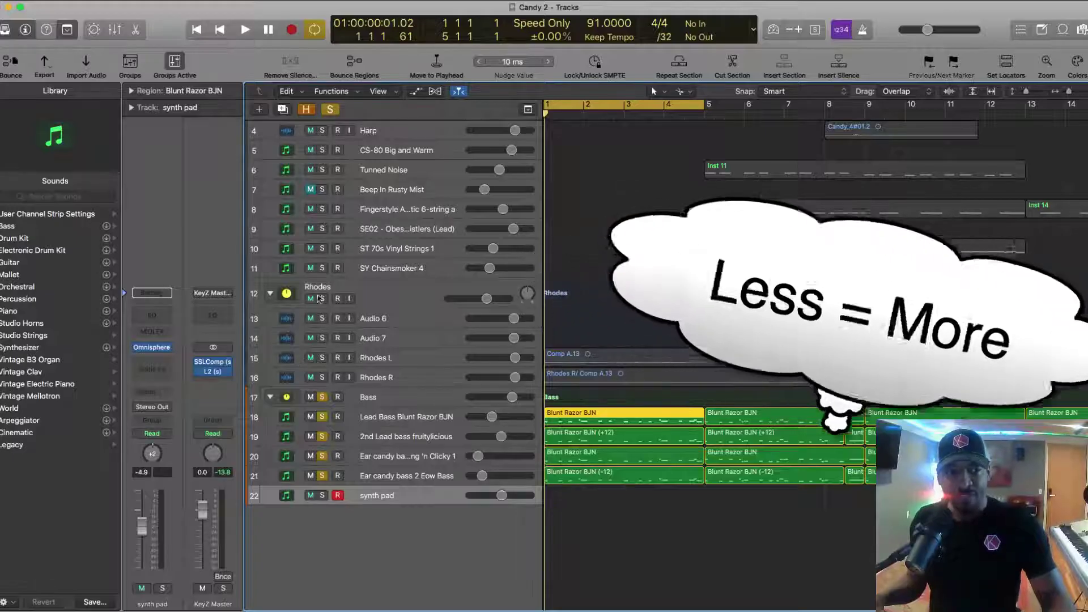
click(321, 298)
drag(322, 318, 321, 377)
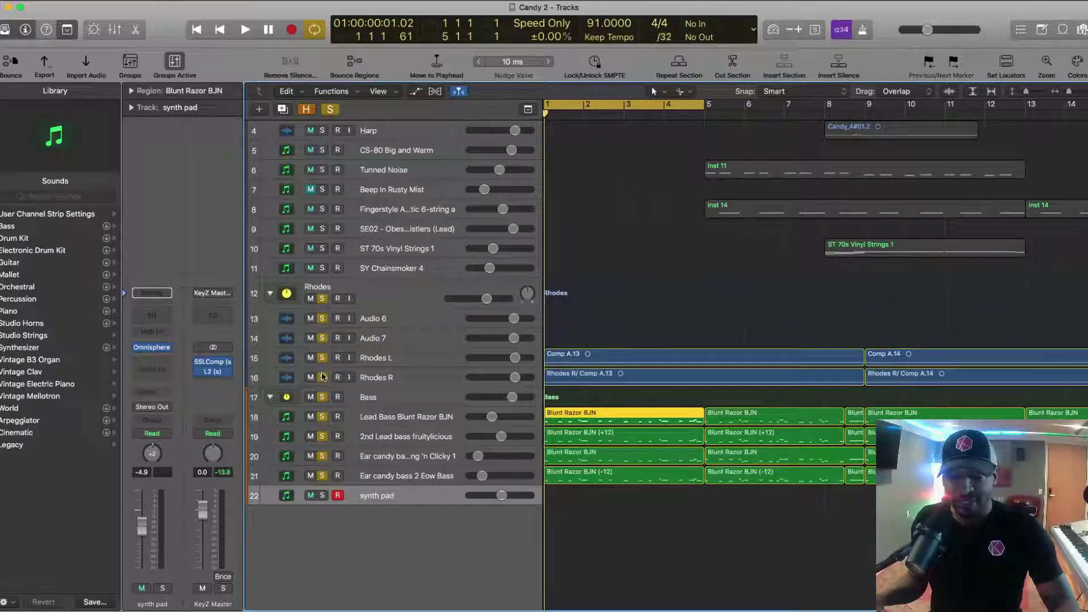
key(space)
Clear the selection, zoom out, and extend the cycle to end at bar 9.
click(581, 367)
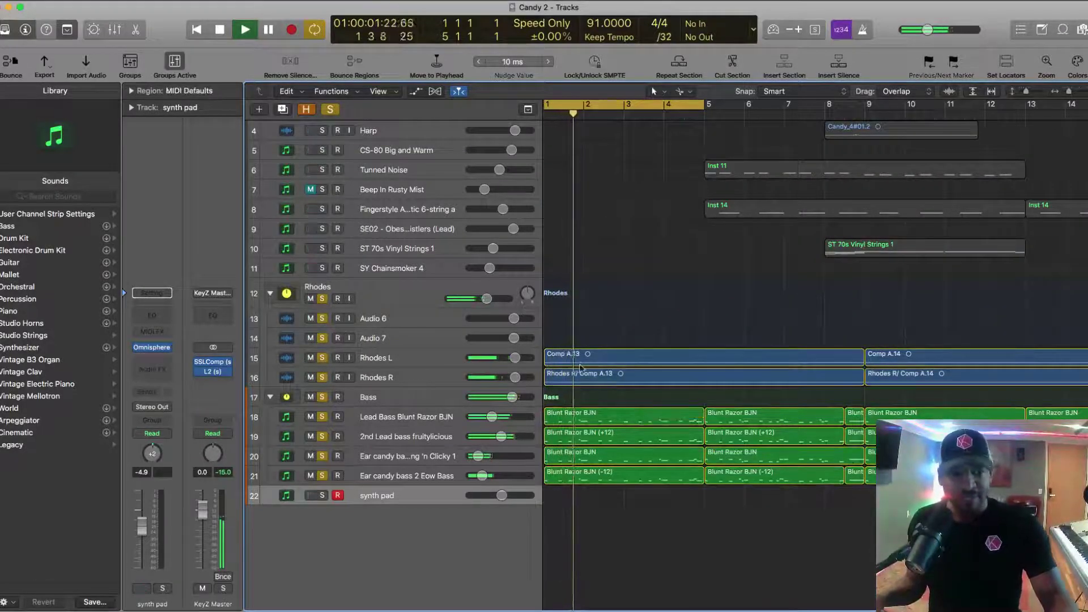
key(super+Left)
key(super+Down)
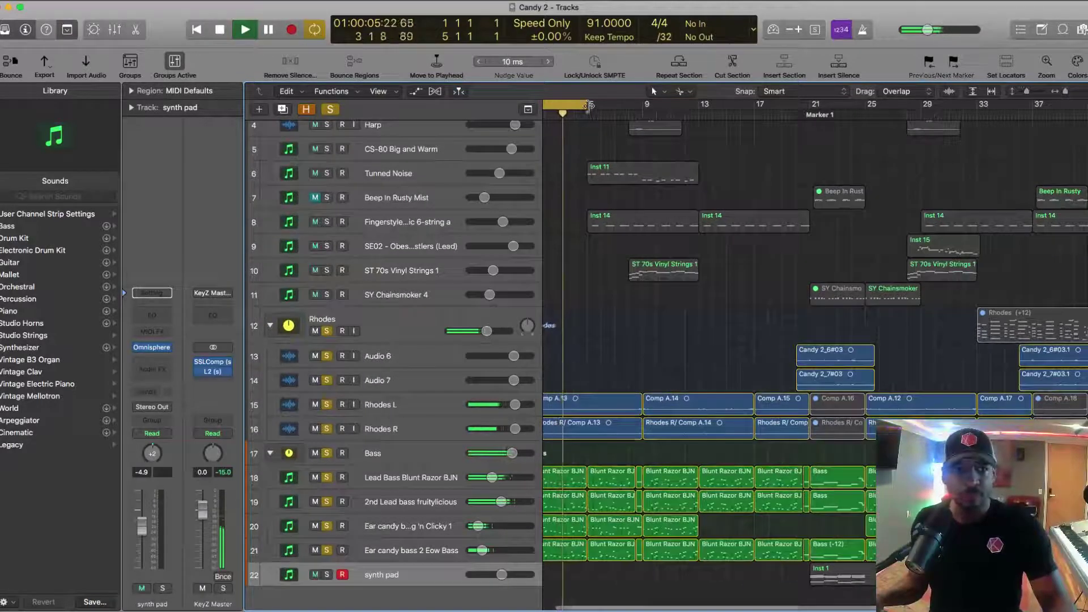
drag(589, 105, 647, 105)
scroll(611, 284, up, 1)
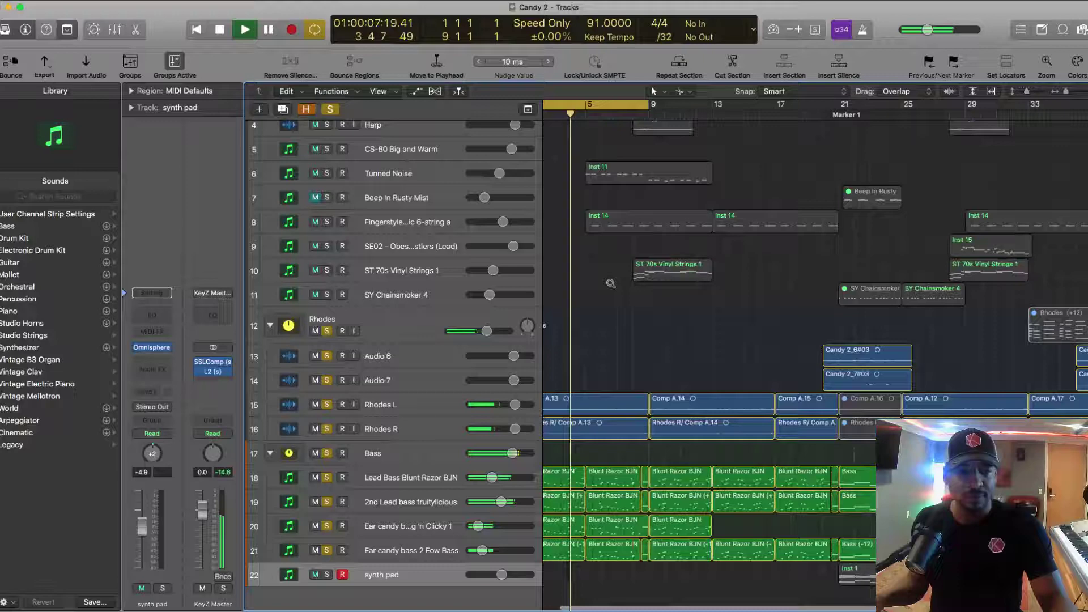
scroll(611, 283, up, 2)
View a Blunt Razor BJN region's notes, close the editor, and select the Inst 11 and Inst 14 regions.
double_click(625, 479)
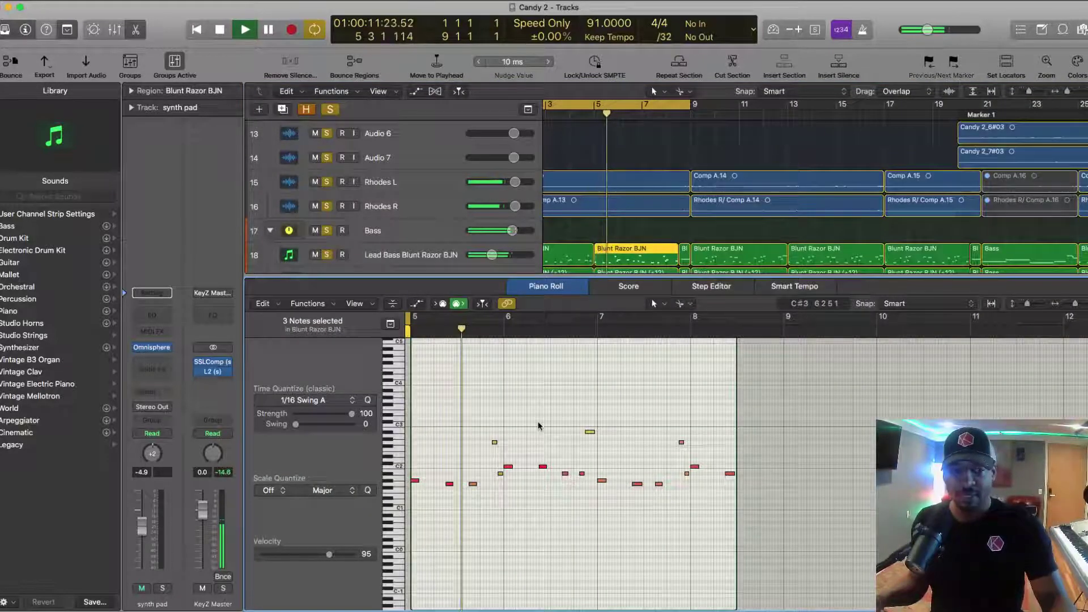
key(x)
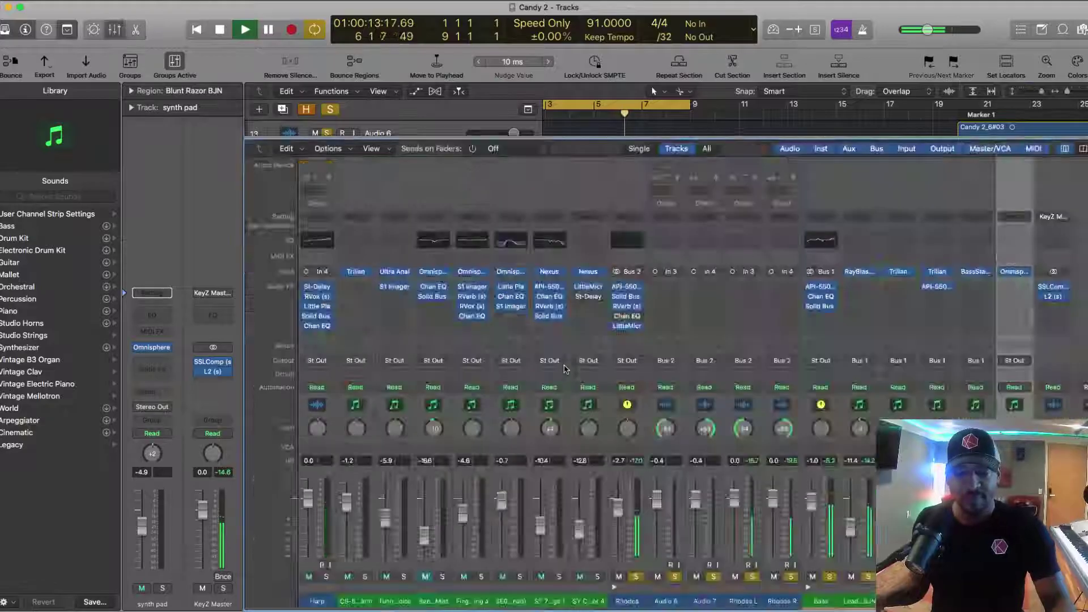
key(x)
key(super+Left)
key(super+Up)
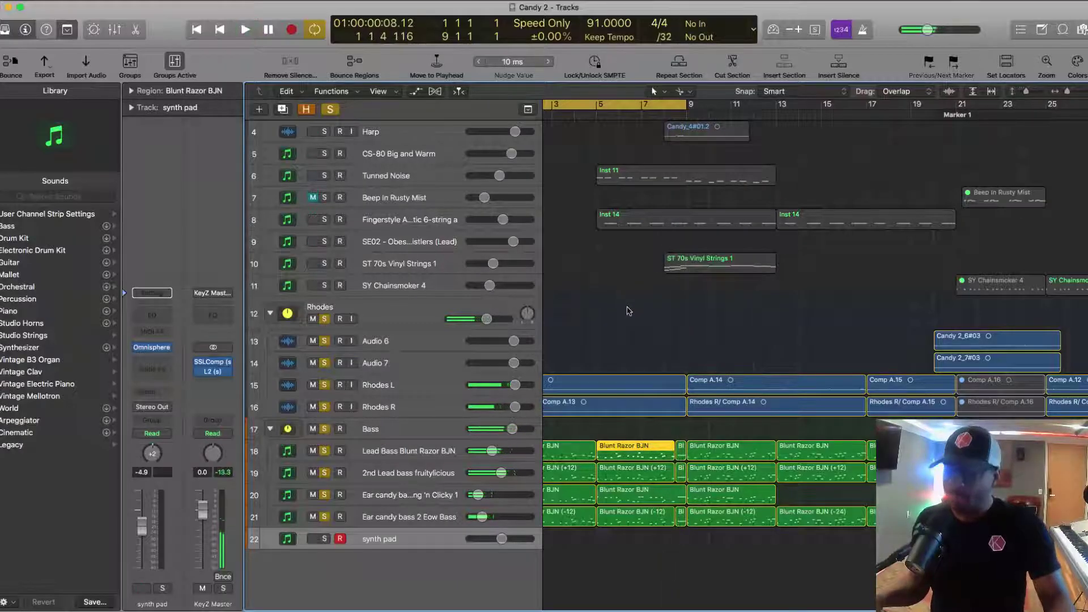
scroll(623, 300, left, 3)
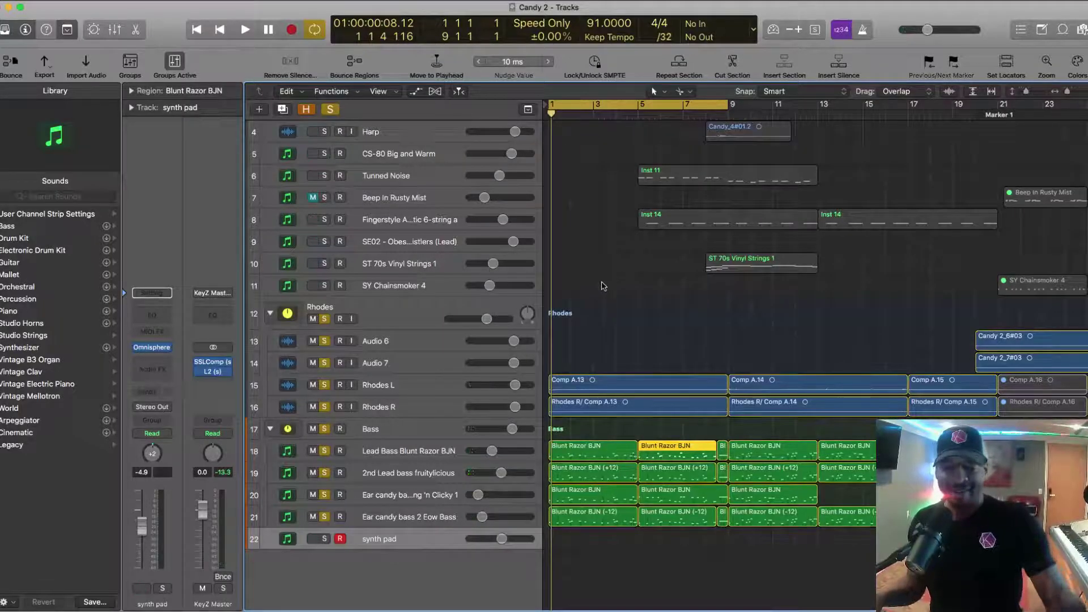
drag(683, 161, 686, 233)
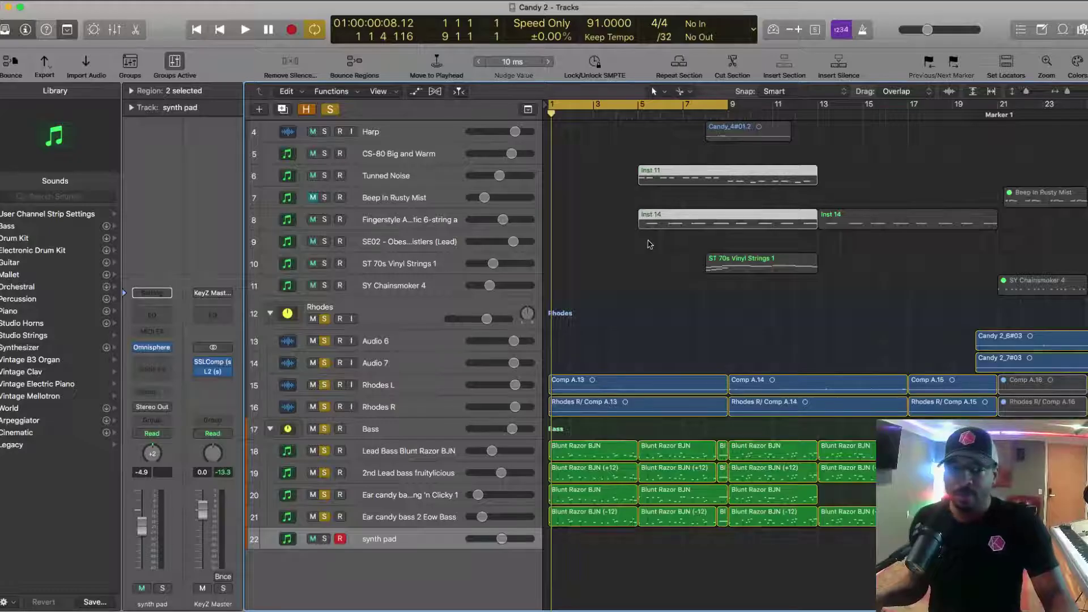
Solo only the Fingerstyle Acoustic 6-string a track and play it looping bars 5–9.
click(428, 226)
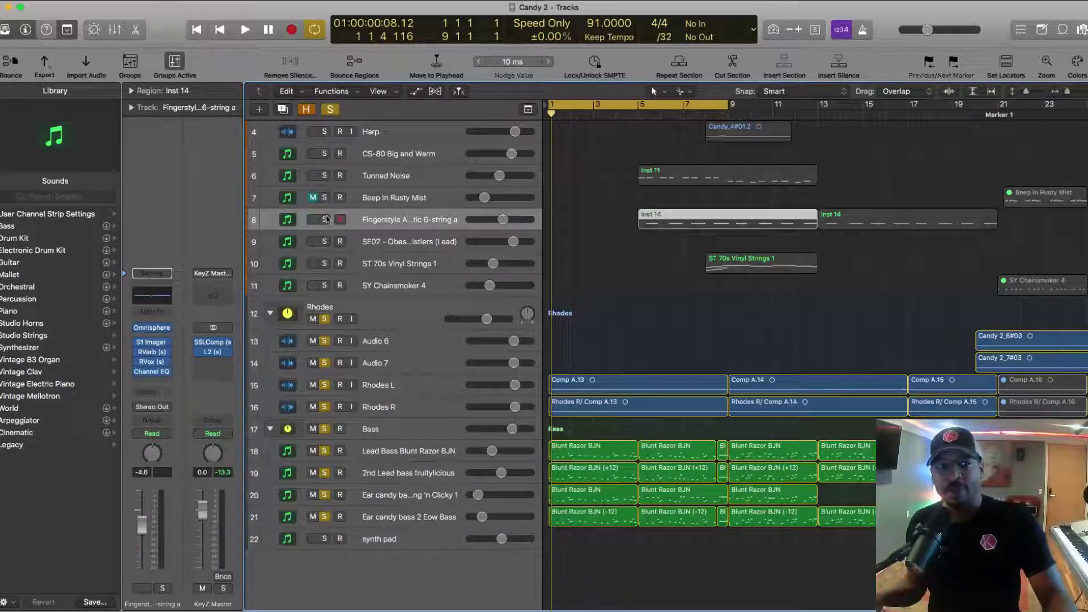
click(325, 219)
drag(640, 105, 719, 104)
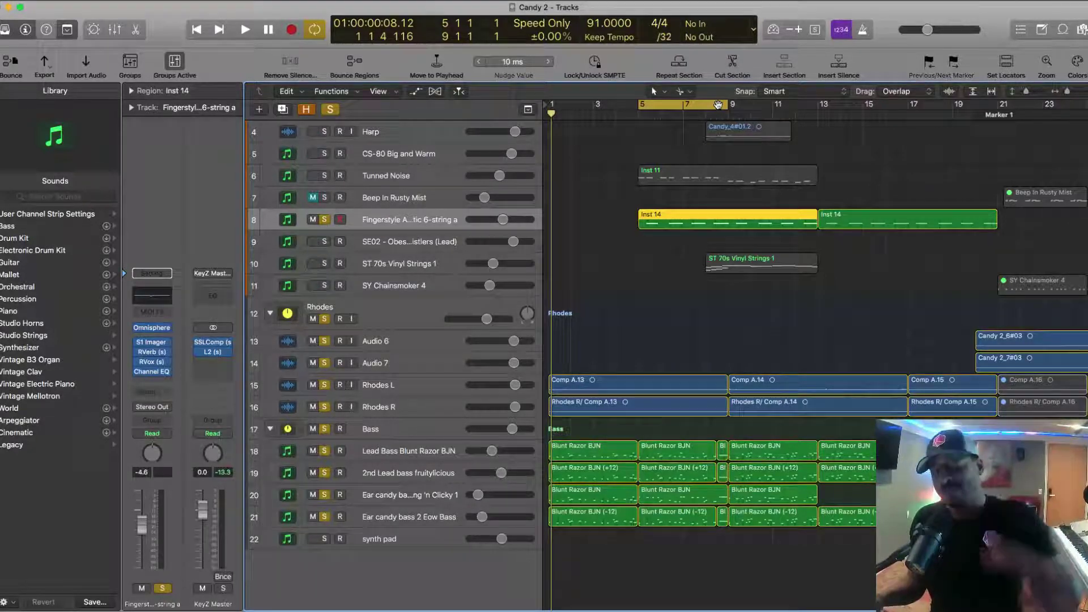
key(space)
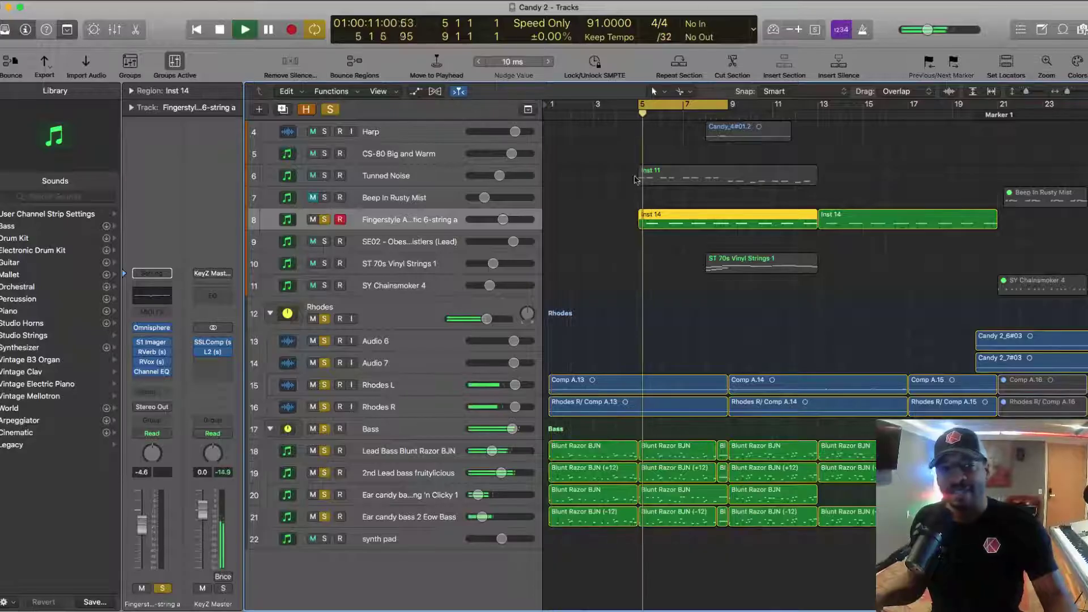
click(324, 220)
alt+click(325, 220)
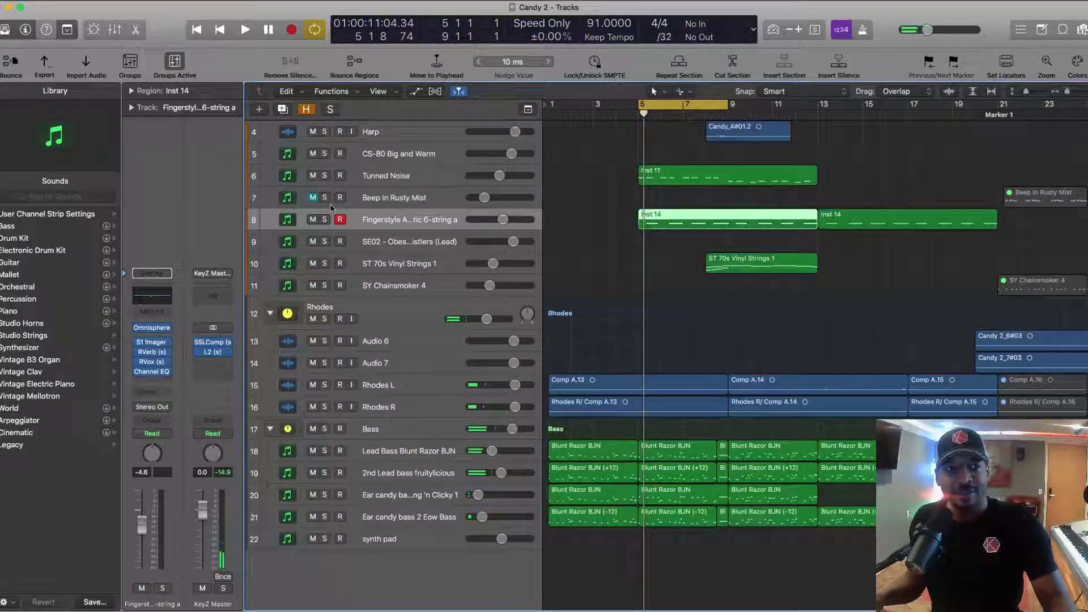
key(space)
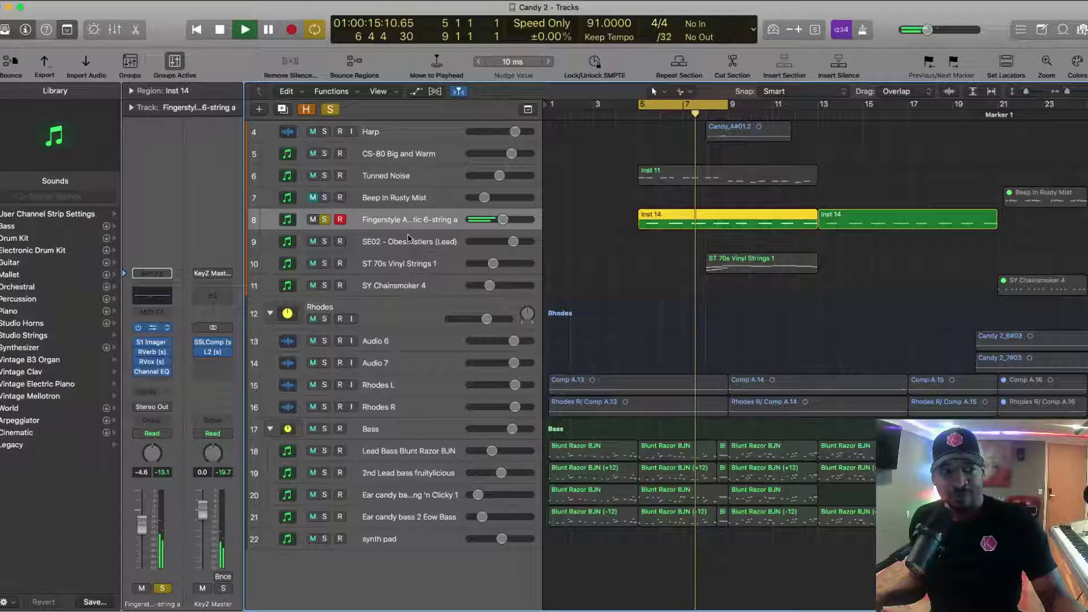
Browse the guitar track's Omnisphere patch library, then close the patch browser.
key(v)
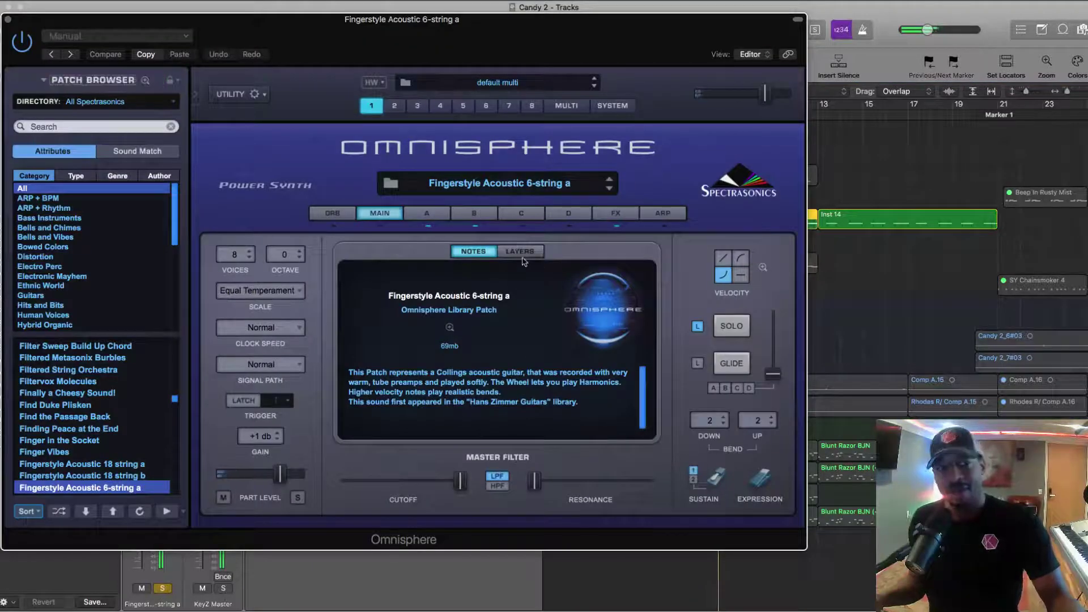
click(603, 304)
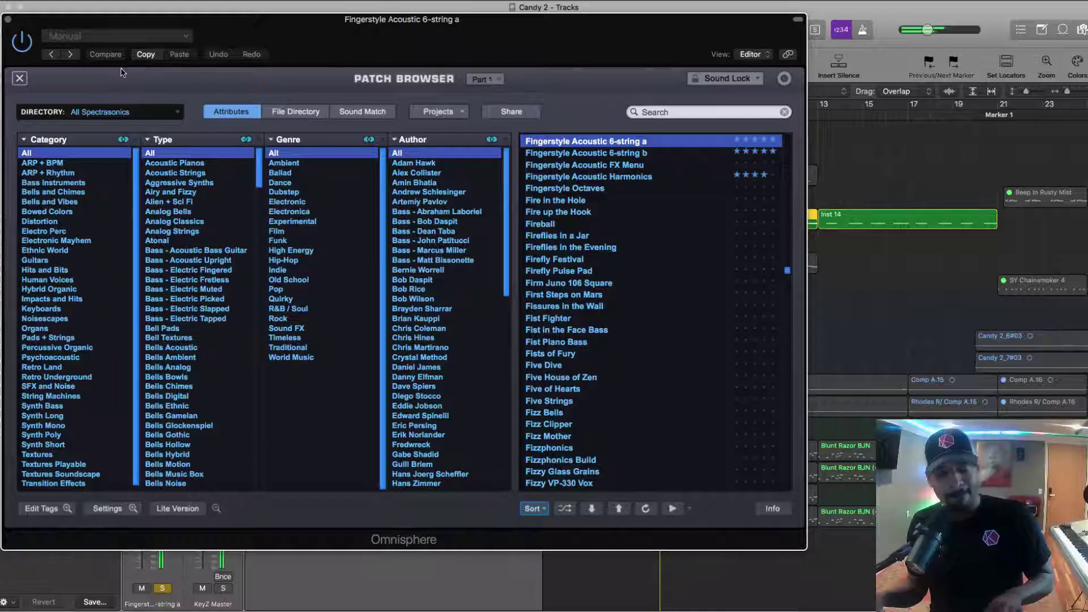
click(8, 20)
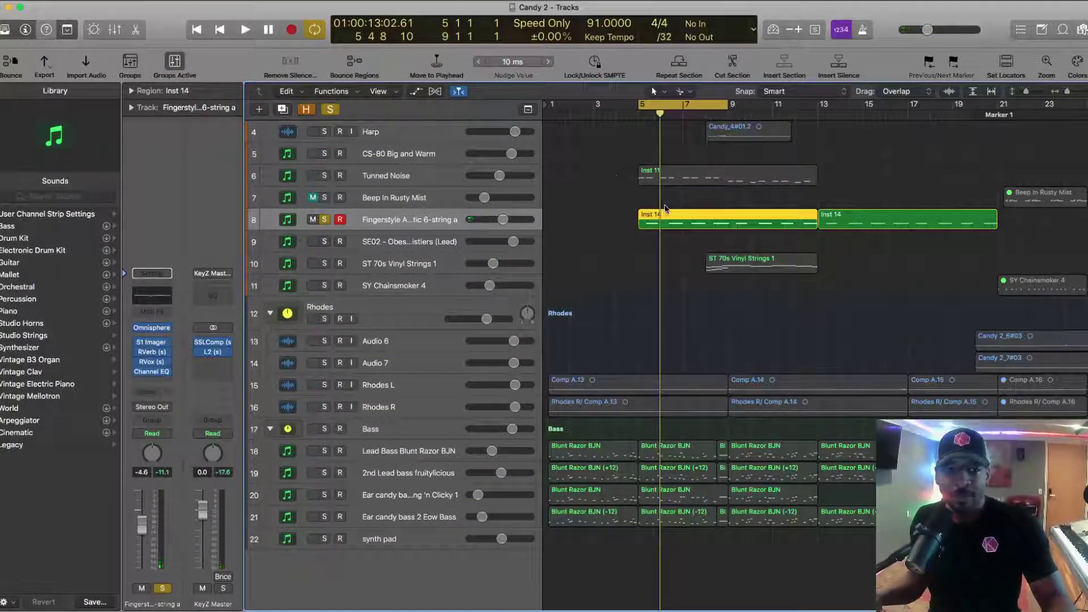
Play the full mix from bar 5 with the fingerstyle guitar unsoloed.
shift+click(663, 213)
click(644, 107)
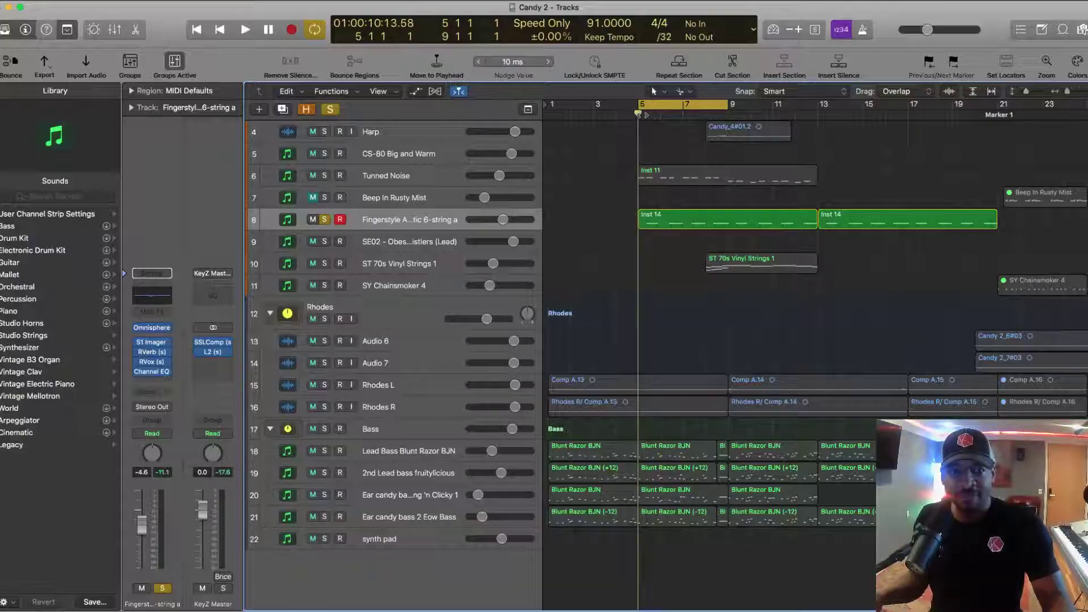
key(space)
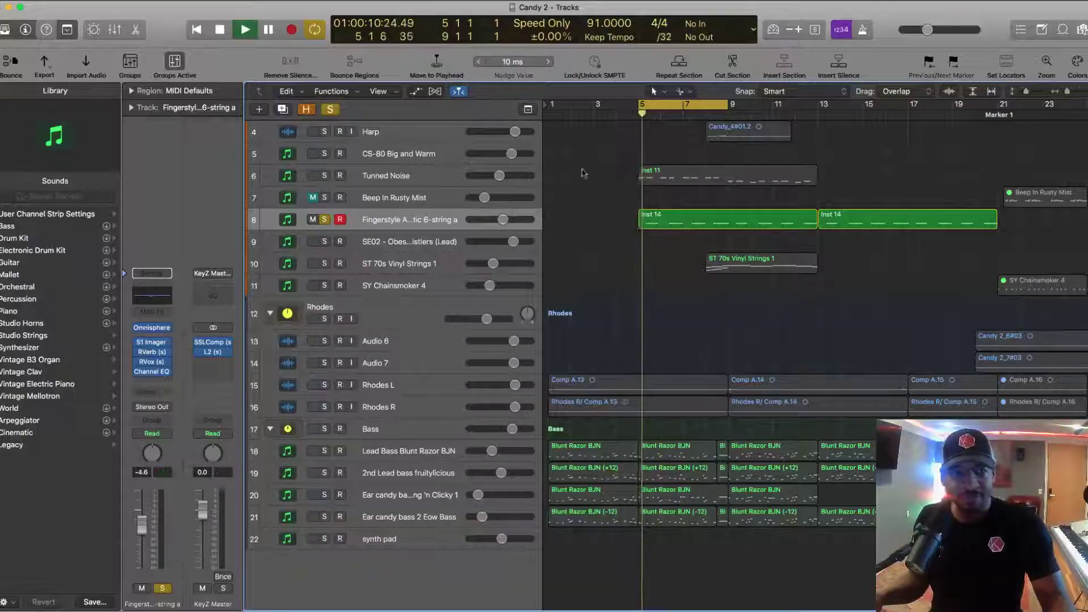
click(325, 220)
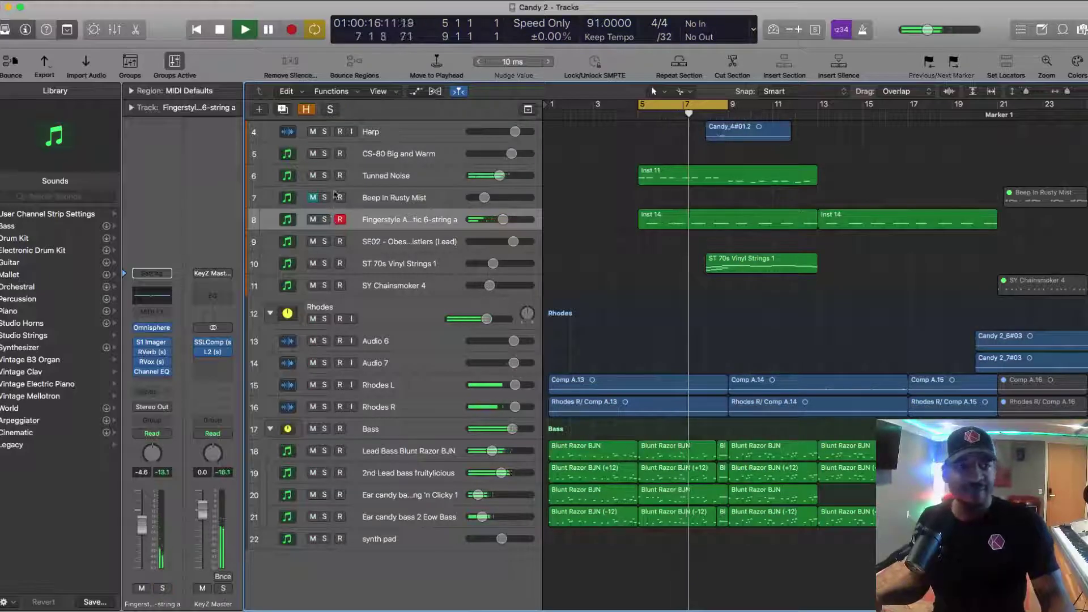
Briefly mute and unmute the Tunned Noise track, then select it.
click(312, 175)
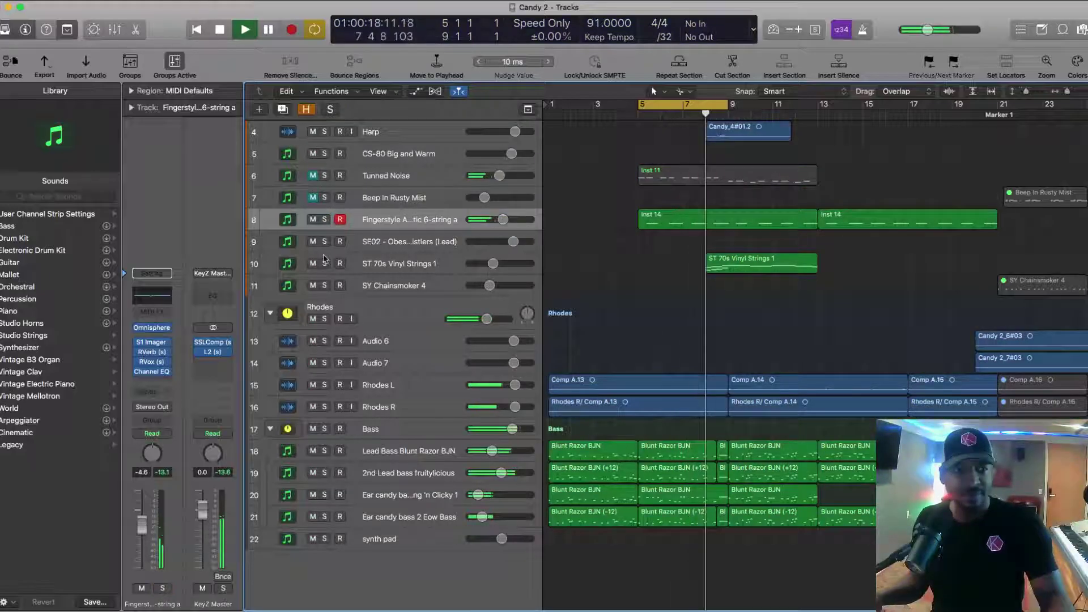
click(312, 177)
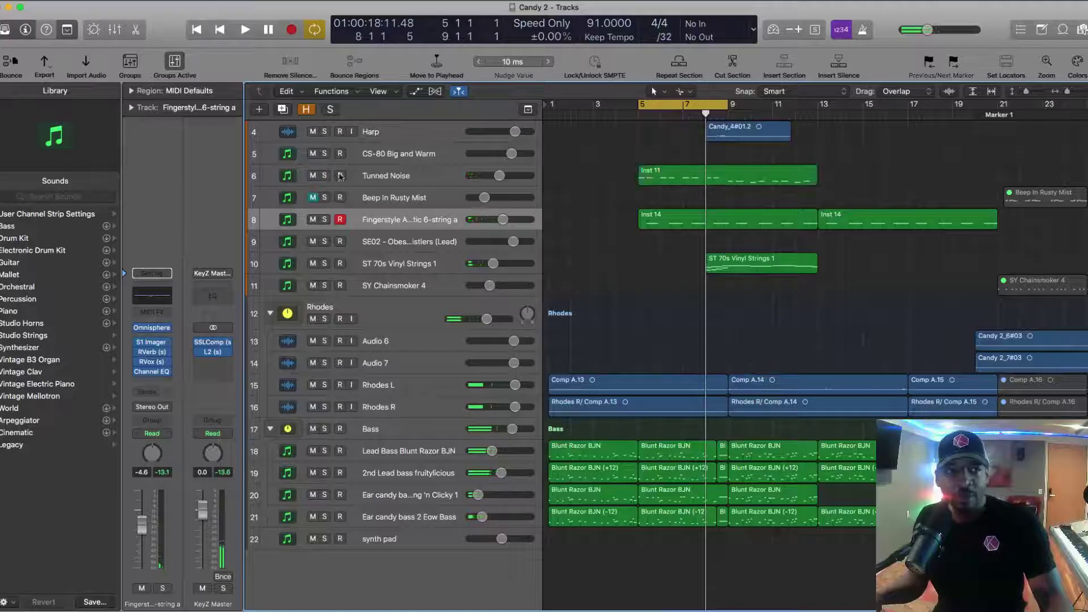
click(369, 177)
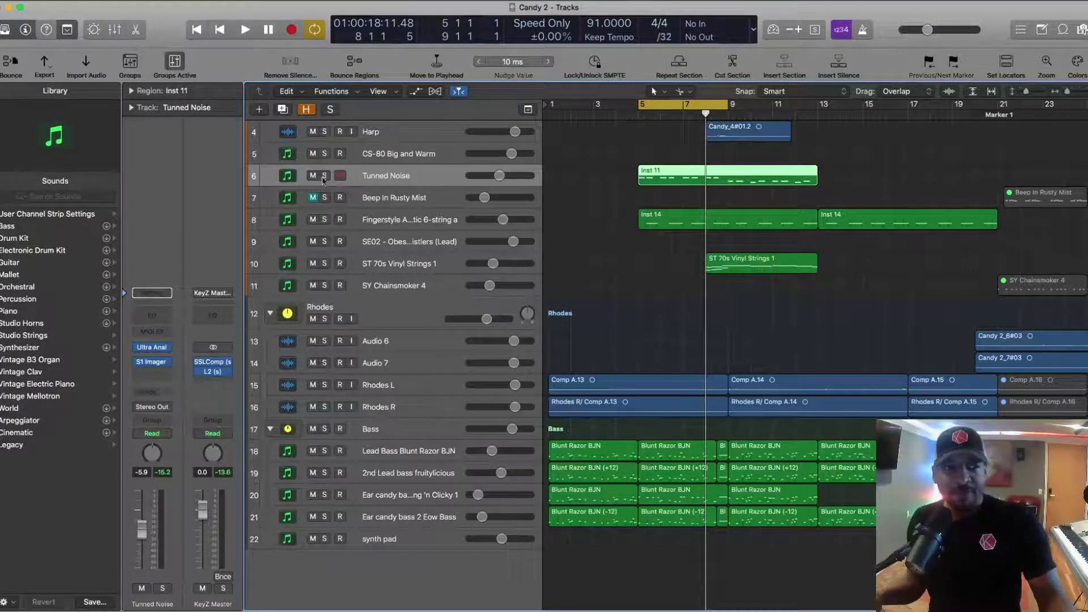
click(152, 348)
drag(702, 322, 640, 128)
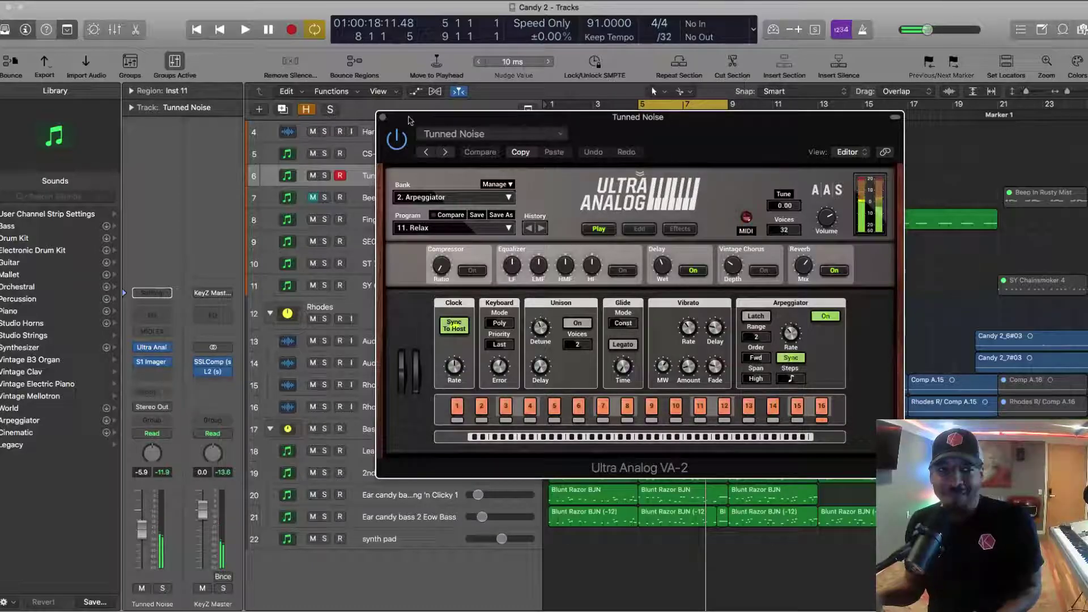
click(384, 117)
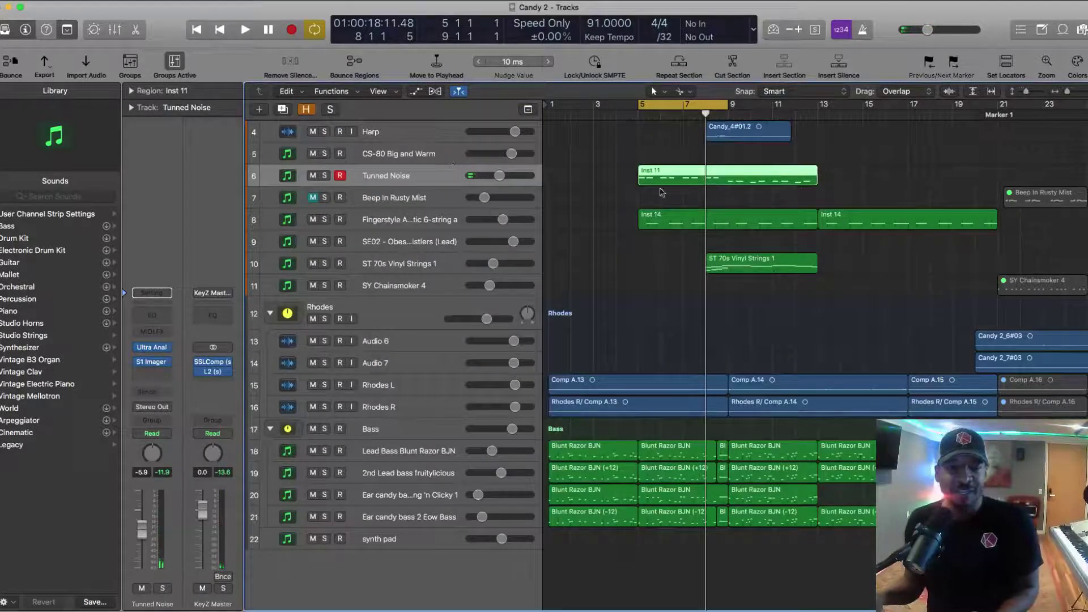
Open the Inst 11 region in the piano roll and audition Tunned Noise soloed.
double_click(659, 178)
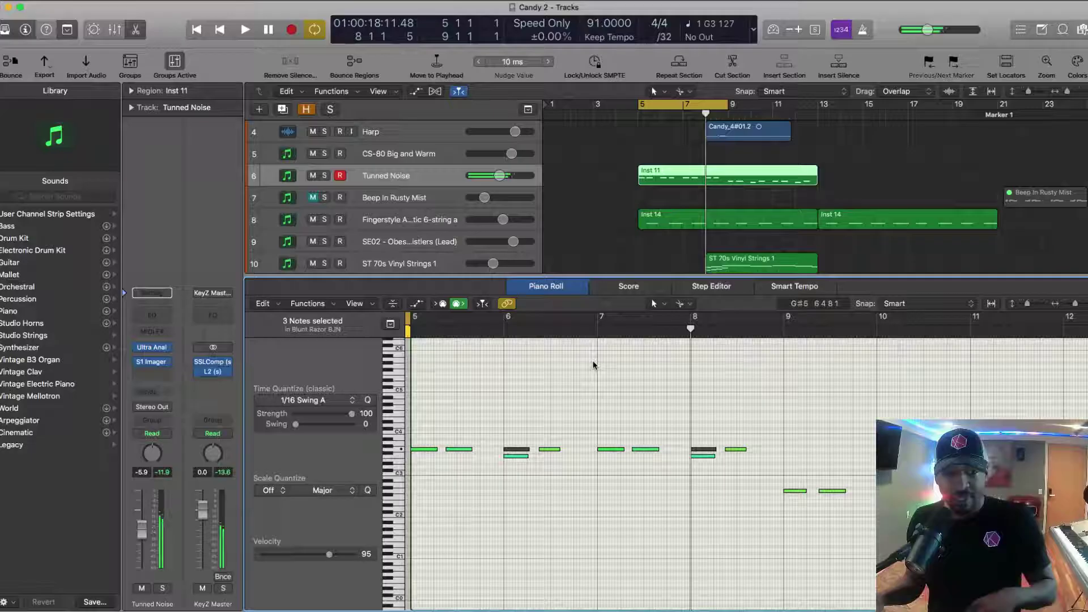
key(space)
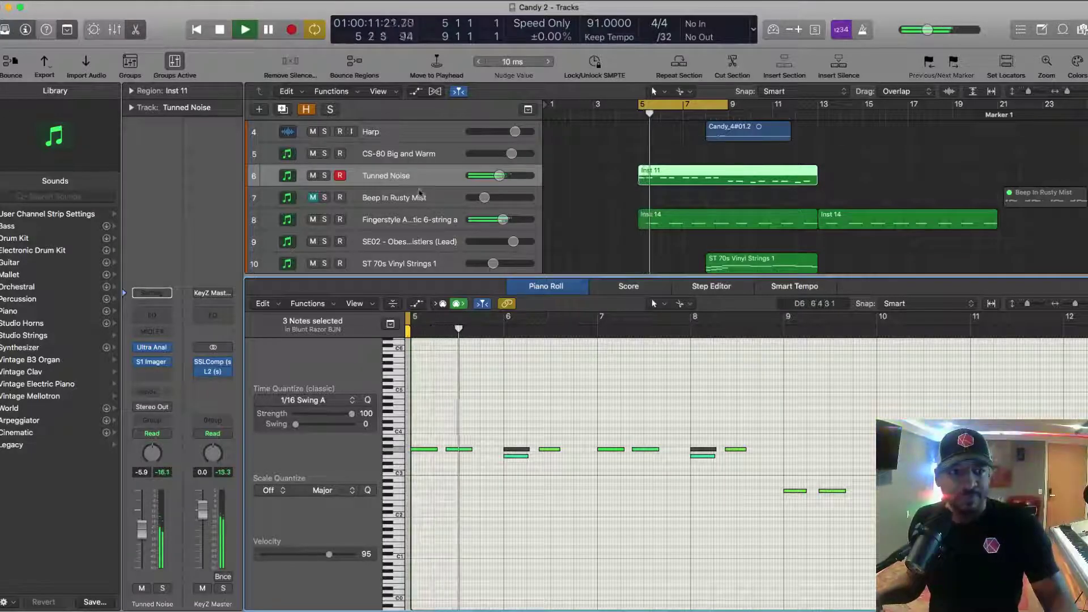
click(325, 175)
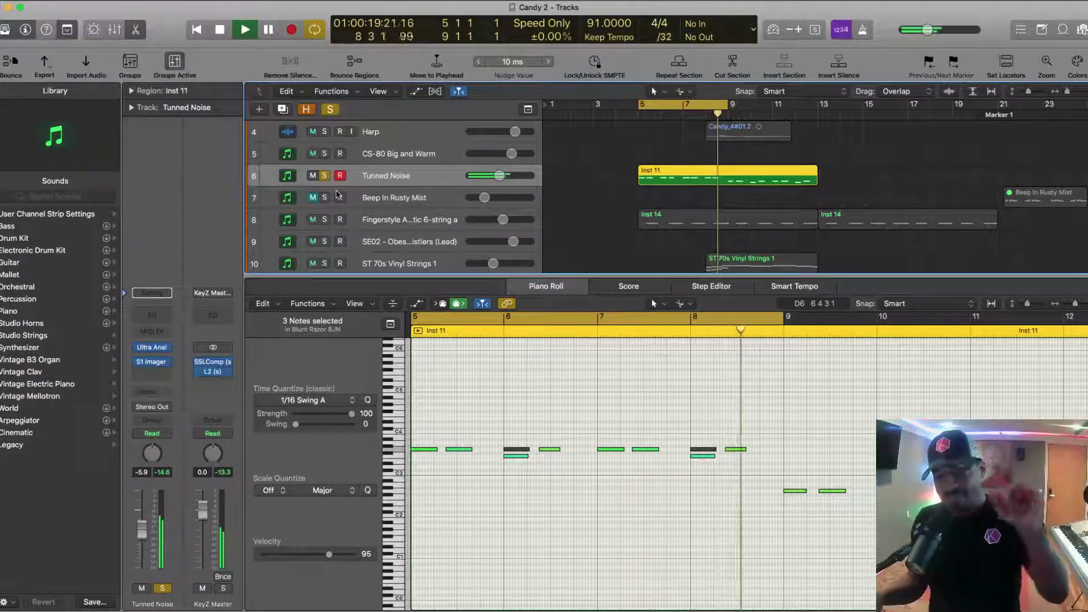
key(space)
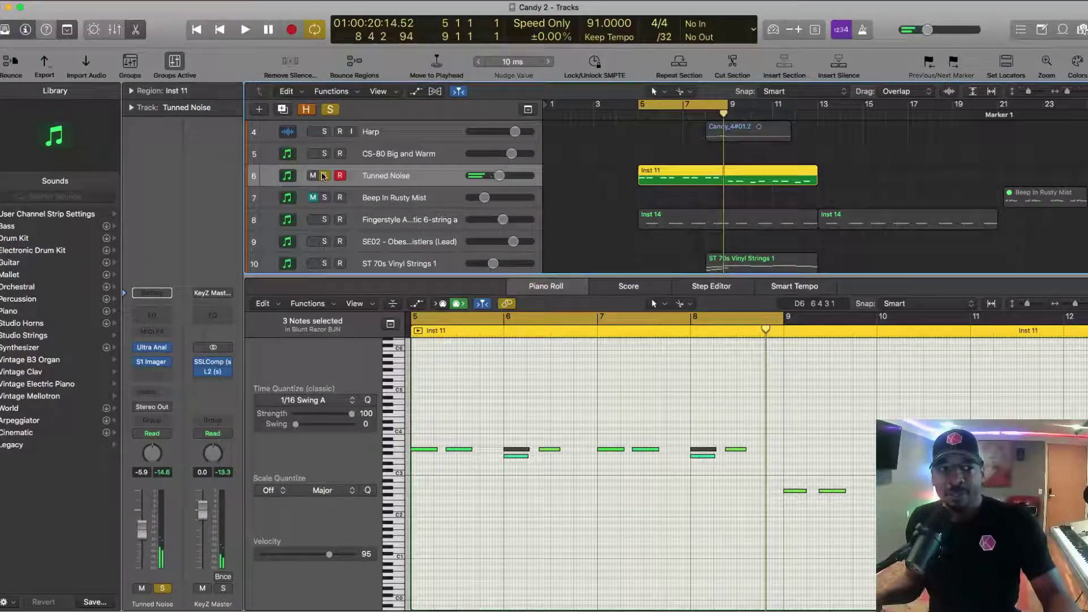
Unsolo Tunned Noise and set the cycle range to bars 1–5.
click(323, 176)
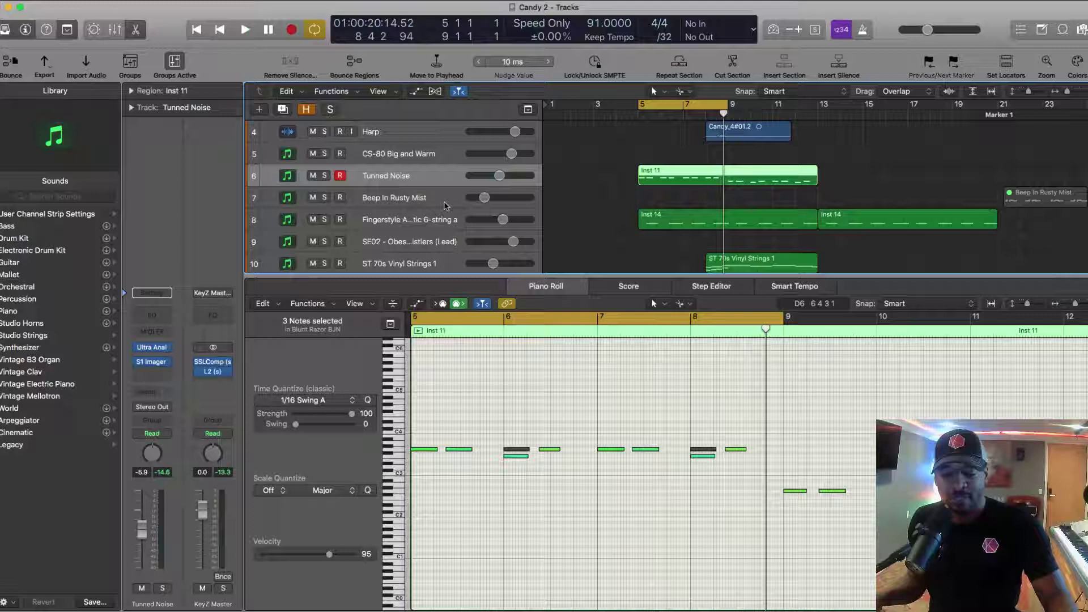
drag(638, 108, 553, 107)
mouse_move(728, 106)
mouse_down()
mouse_move(635, 106)
mouse_move(729, 106)
mouse_up()
Play from bar 1, close the piano roll, and shrink the Rhodes stack header back to normal.
key(space)
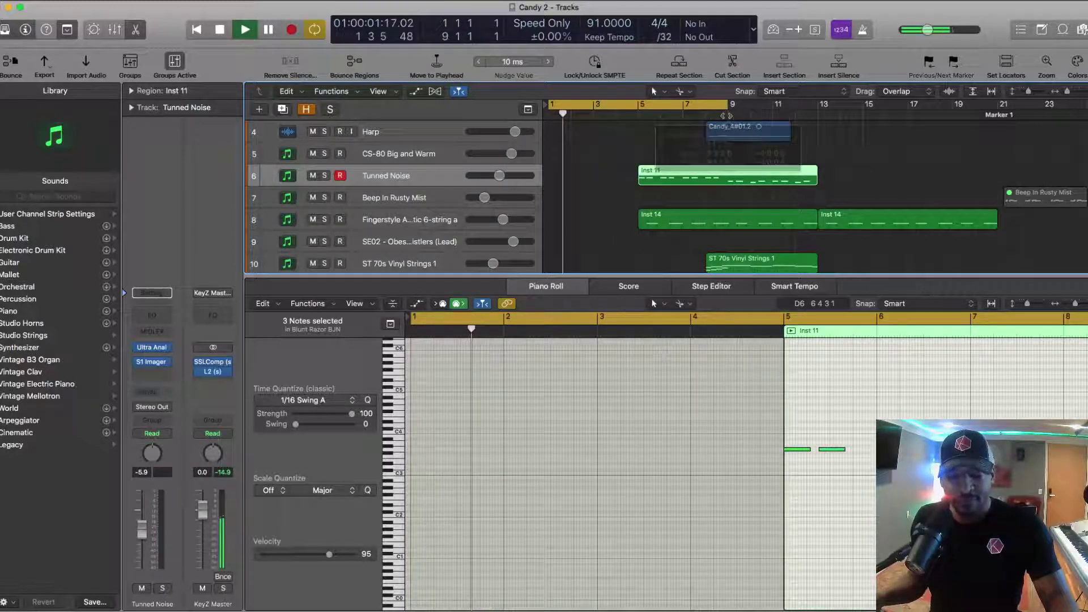
key(x)
key(x)
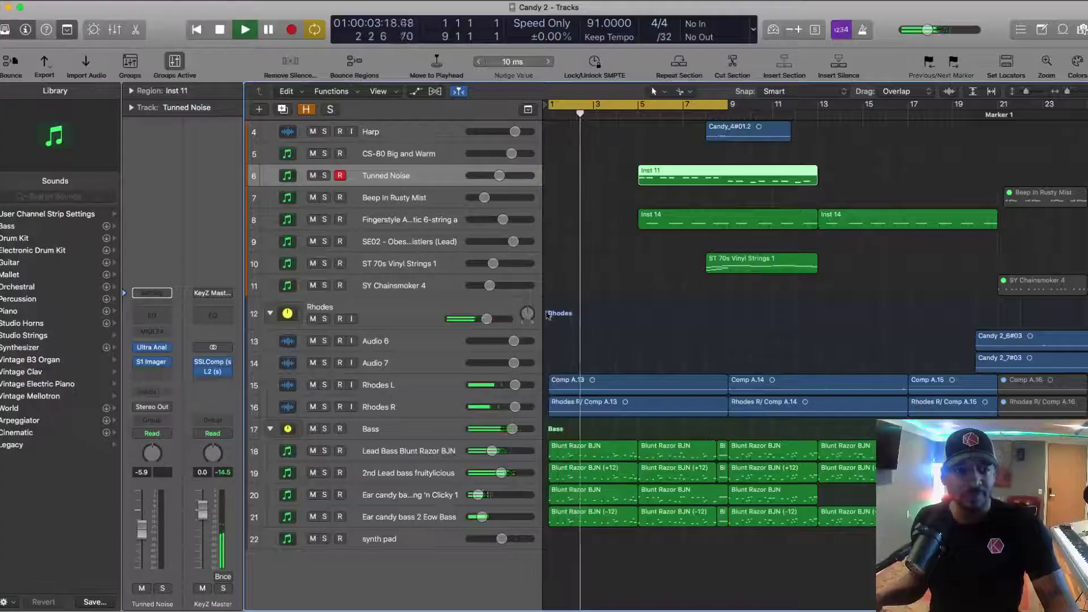
drag(413, 329, 413, 313)
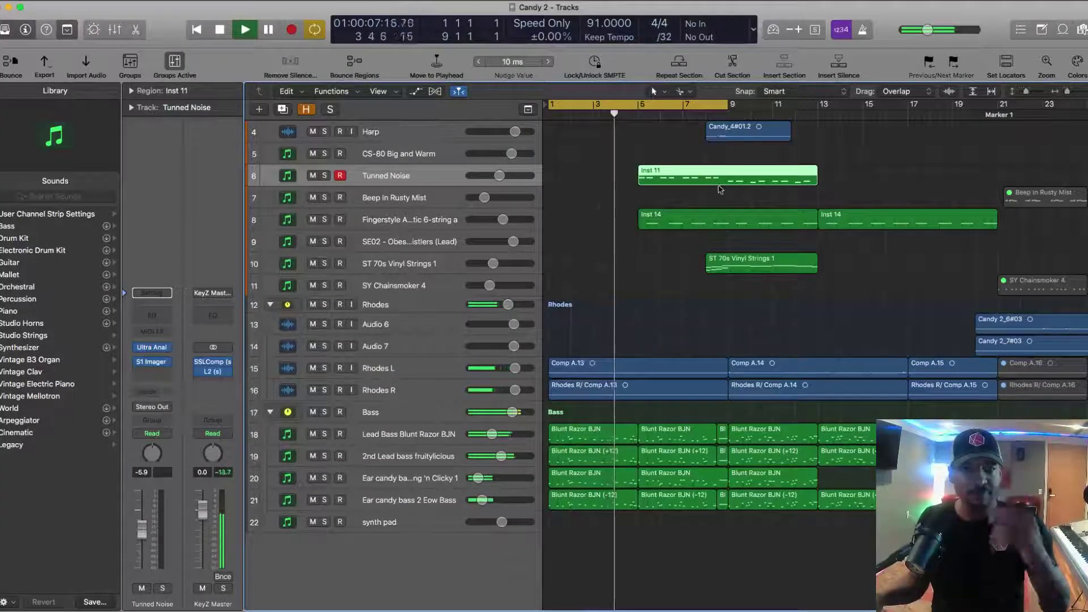
Mute ST 70s Vinyl Strings 1, move it beneath Harp, and set the cycle to bars 7–15.
click(431, 265)
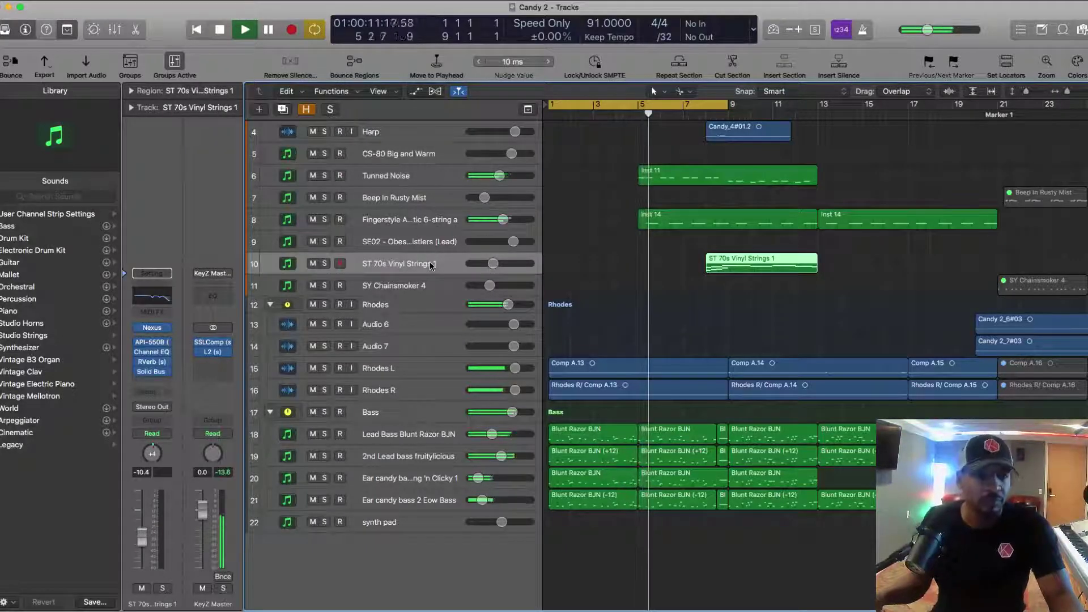
key(ctrl+m)
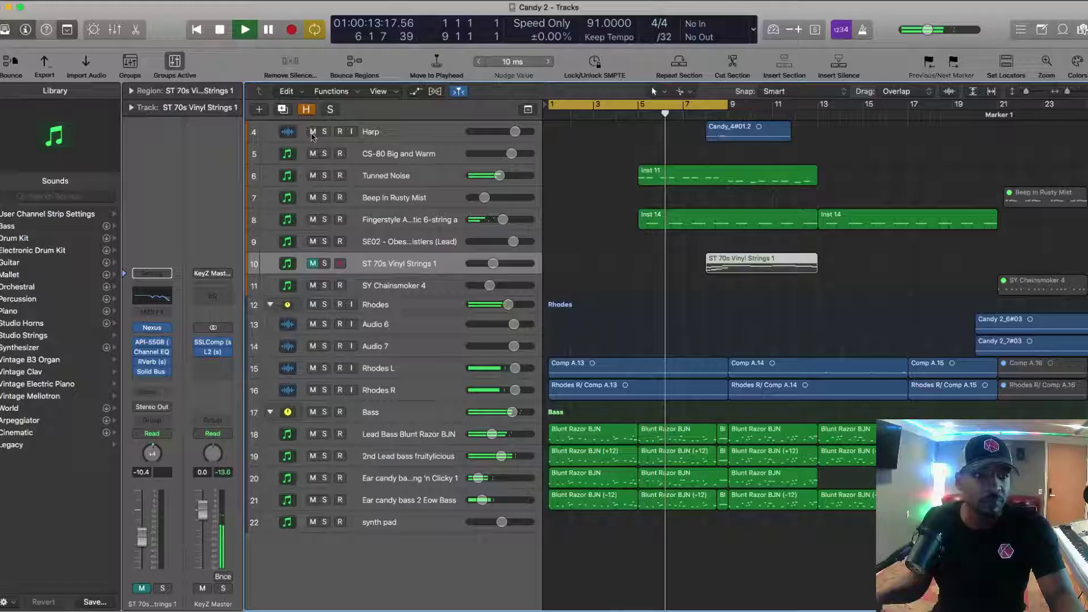
drag(396, 263, 428, 152)
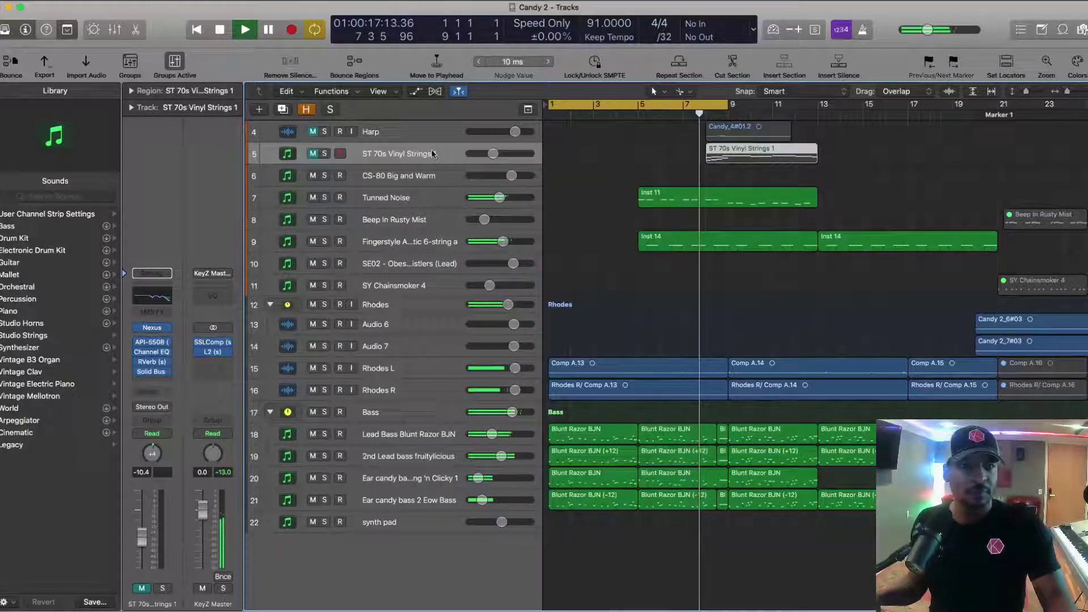
key(space)
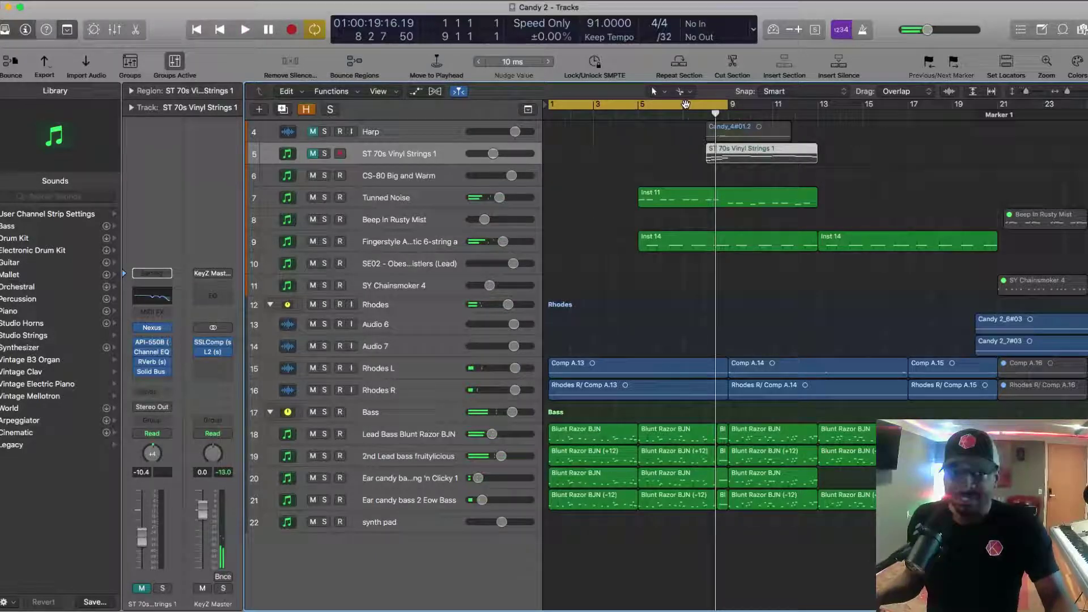
drag(686, 104, 848, 117)
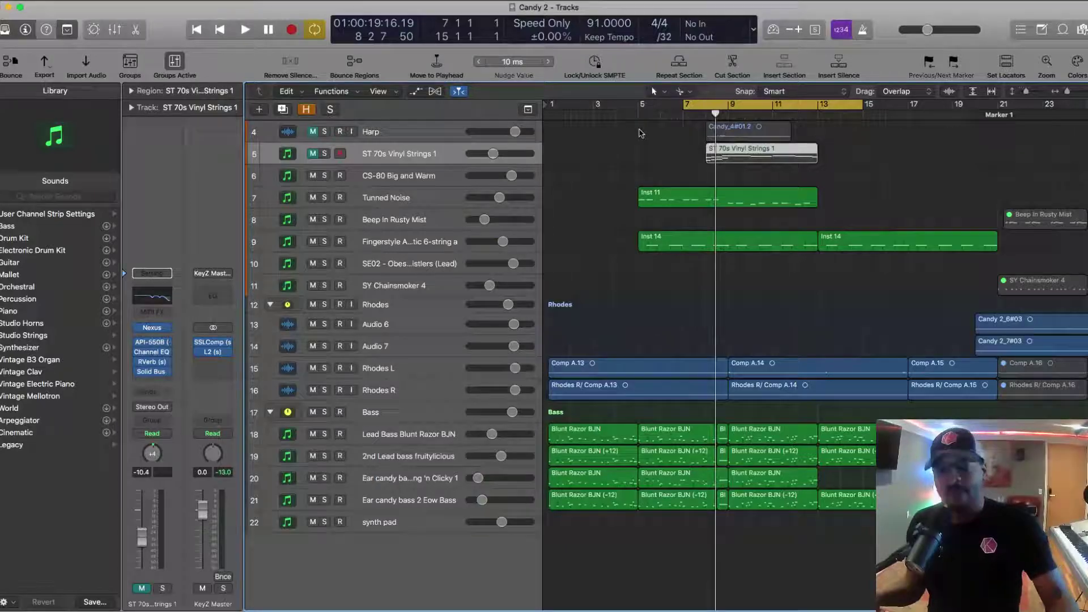
Unmute ST 70s Vinyl Strings 1 and play it from bar 8.
click(313, 154)
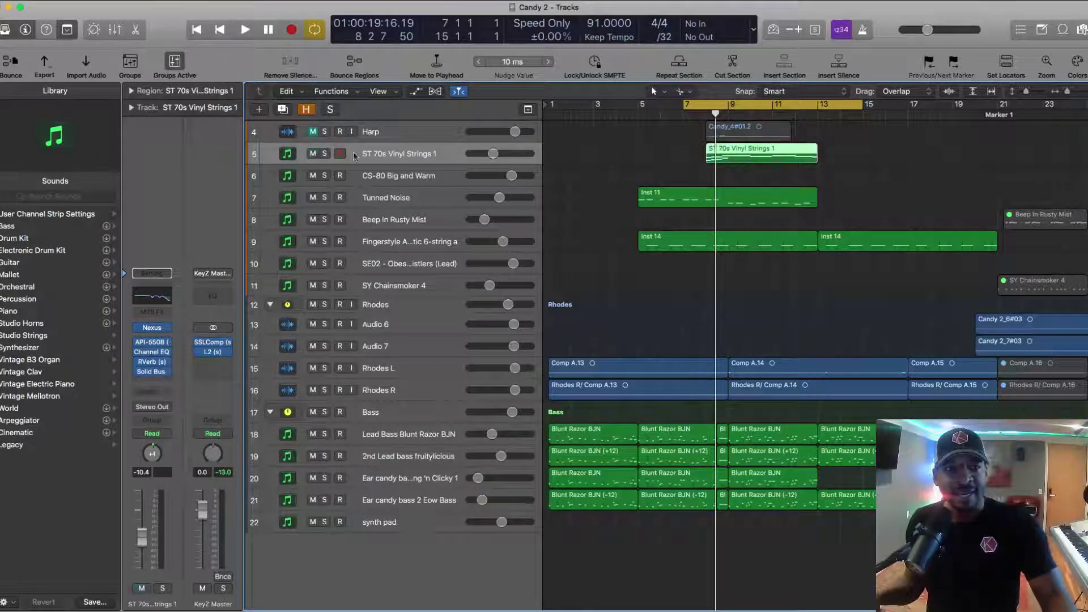
click(704, 113)
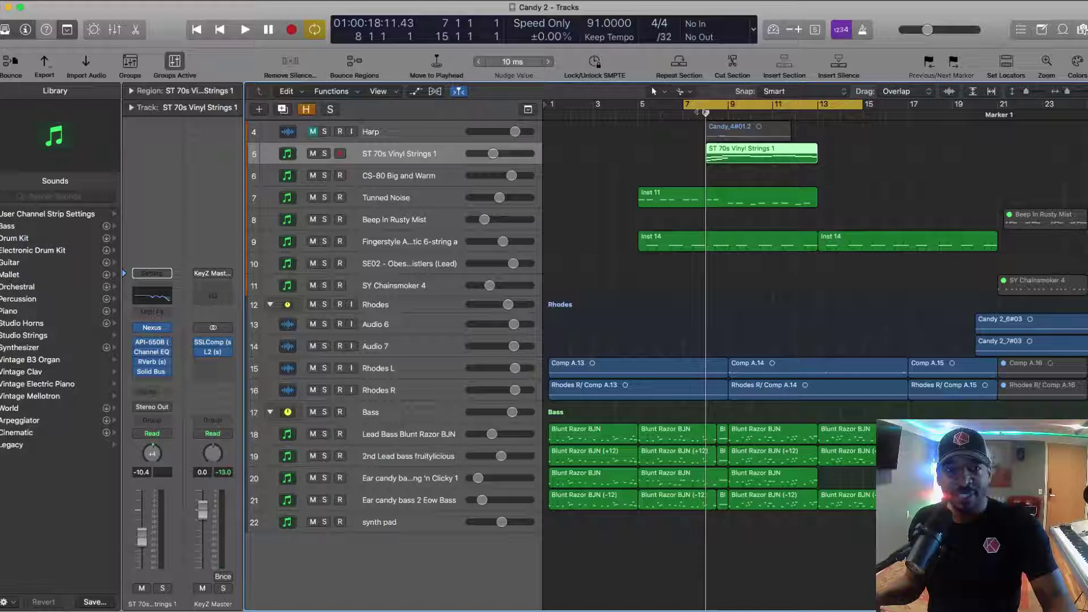
key(space)
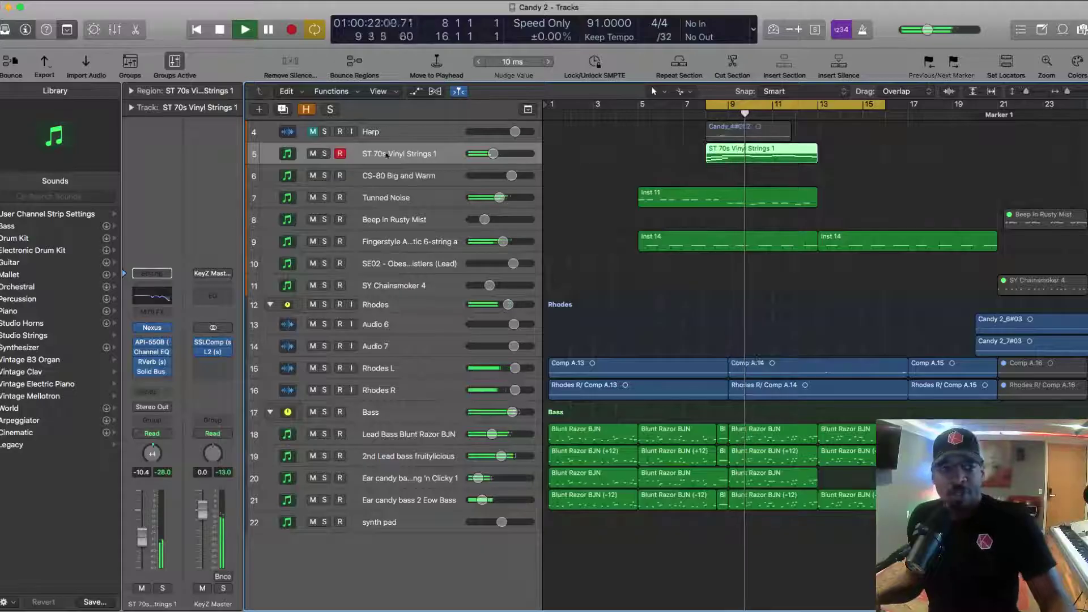
key(space)
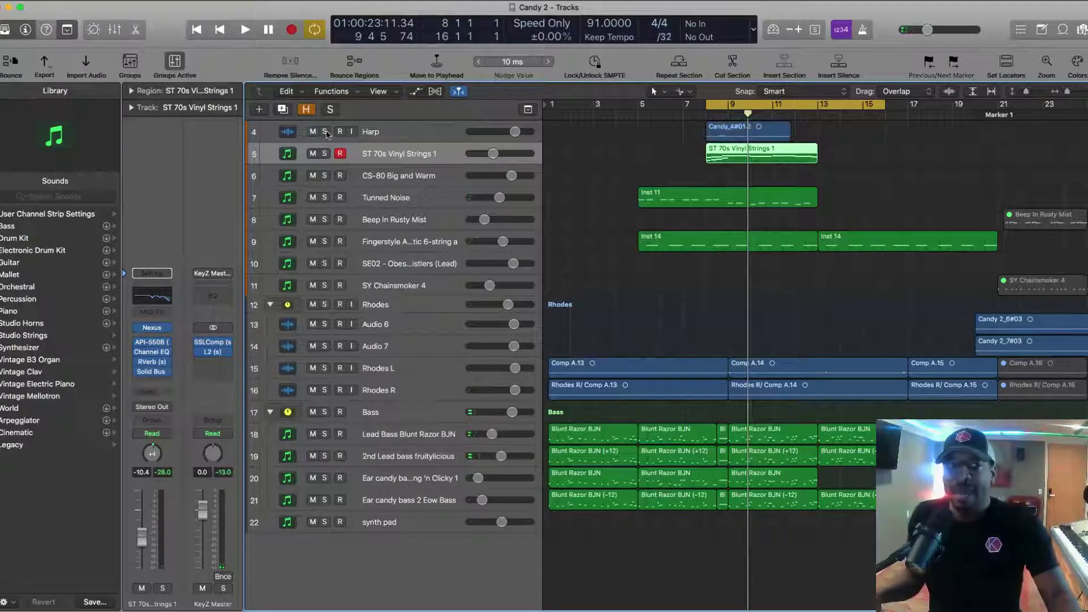
Solo the Harp track, play it from the cycle start, and select it.
click(325, 132)
key(space)
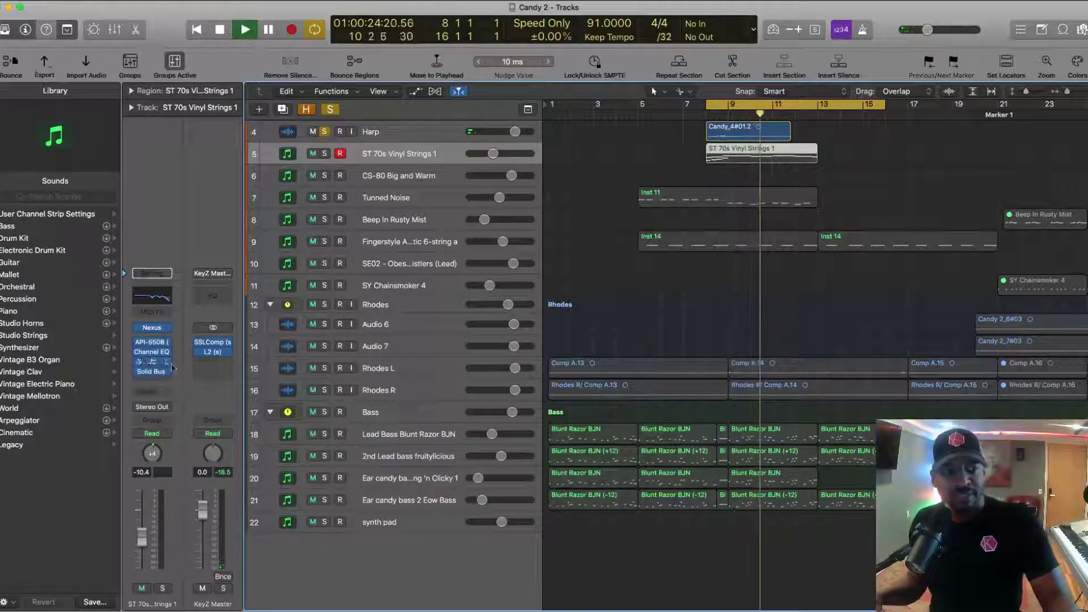
key(Up)
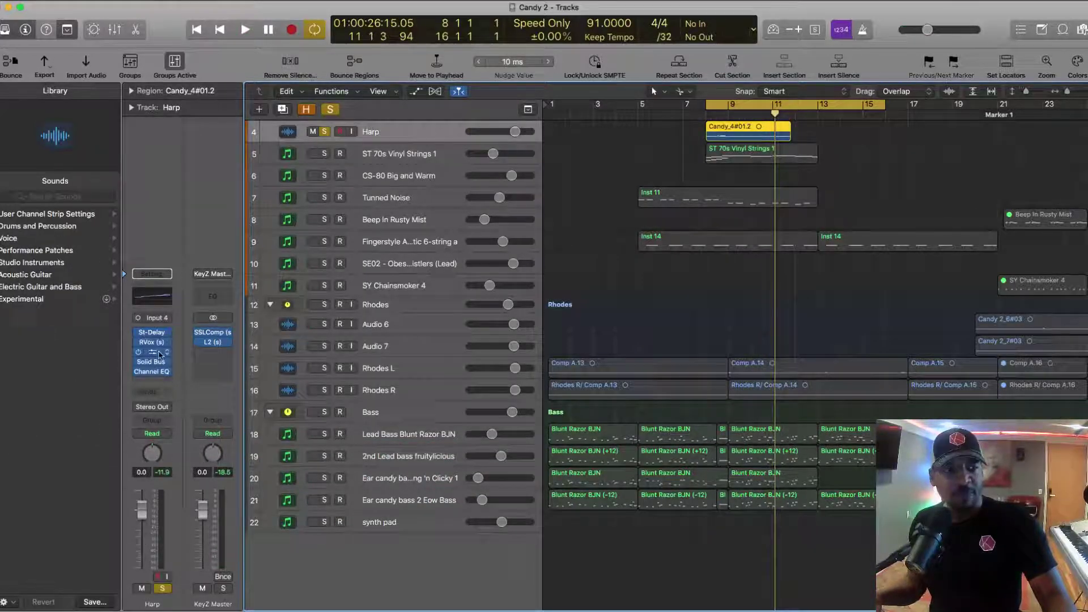
Close the Harp's Stereo Delay and Little Plate windows, then play the unsoloed mix from bar 9.
click(152, 335)
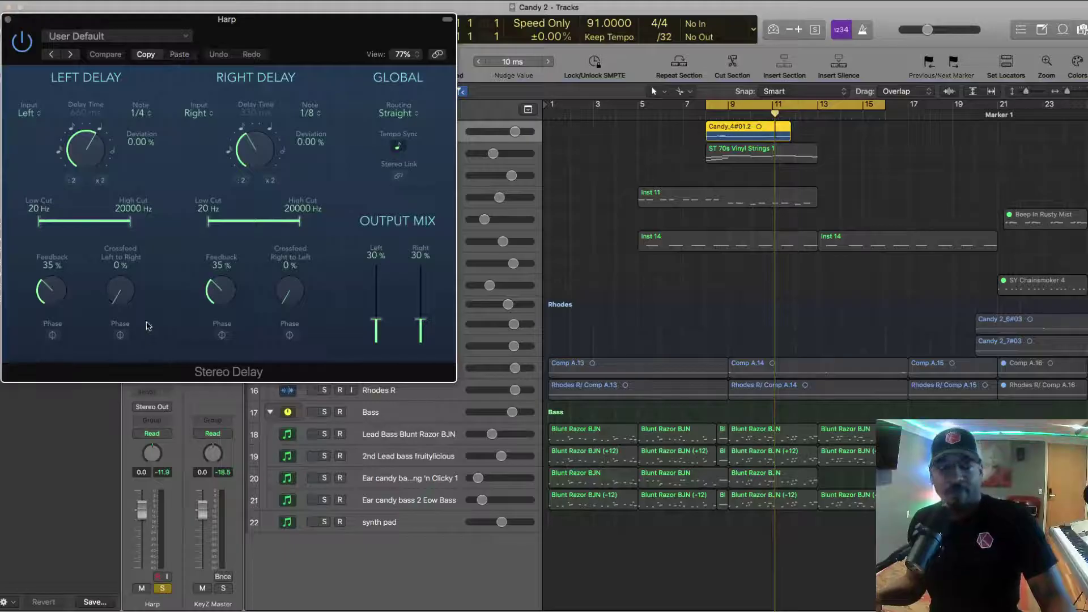
click(8, 21)
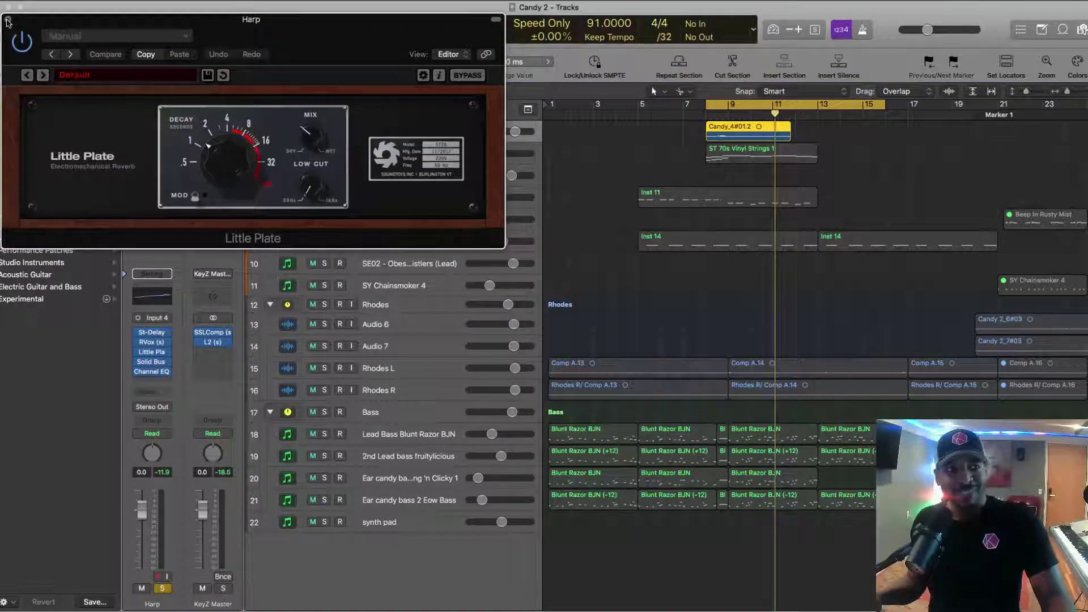
click(8, 20)
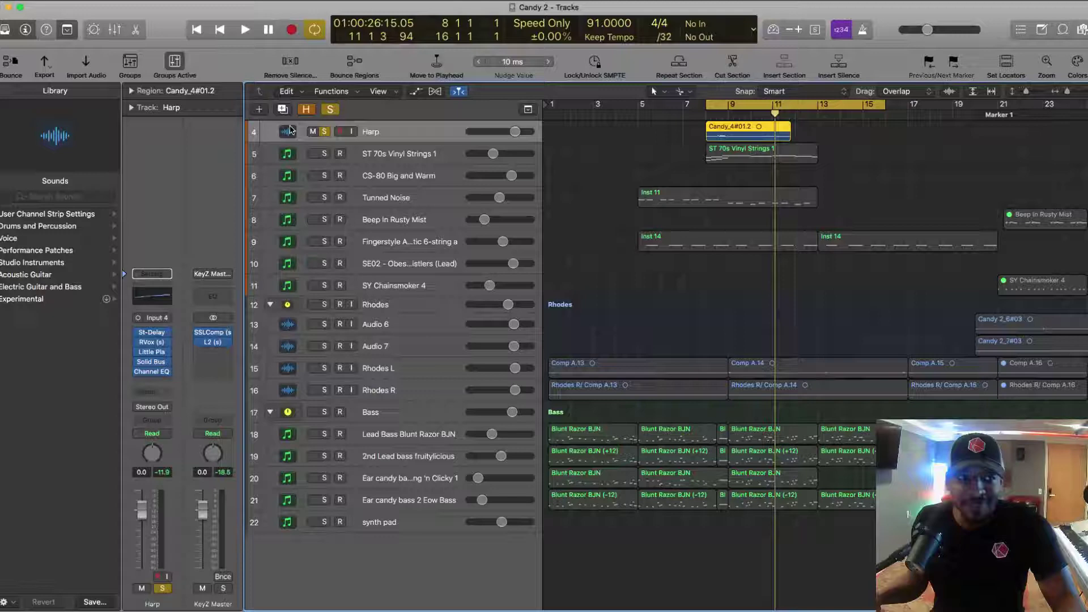
click(333, 112)
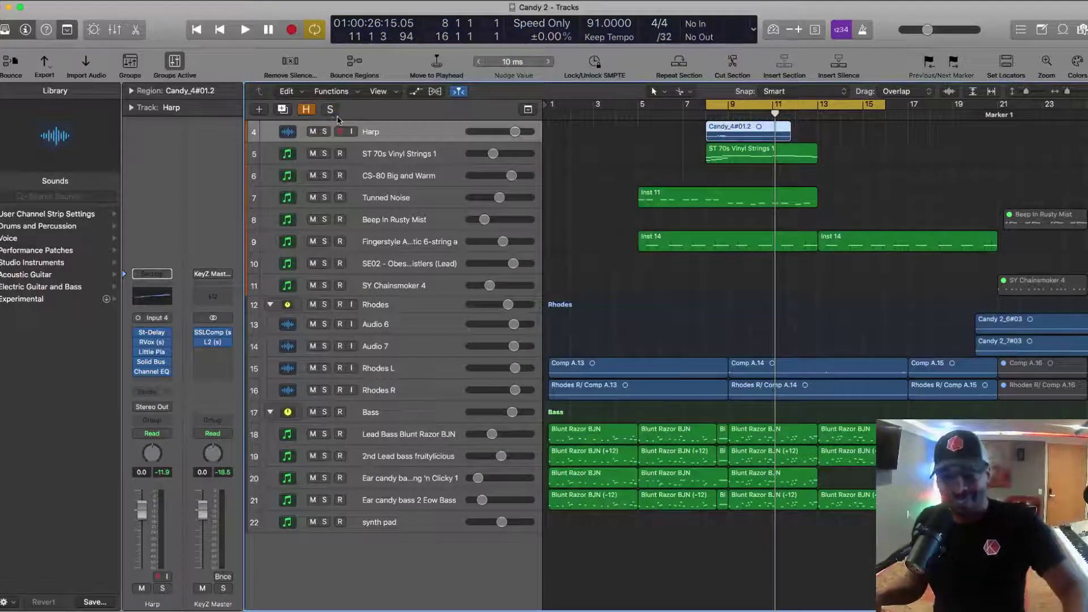
key(space)
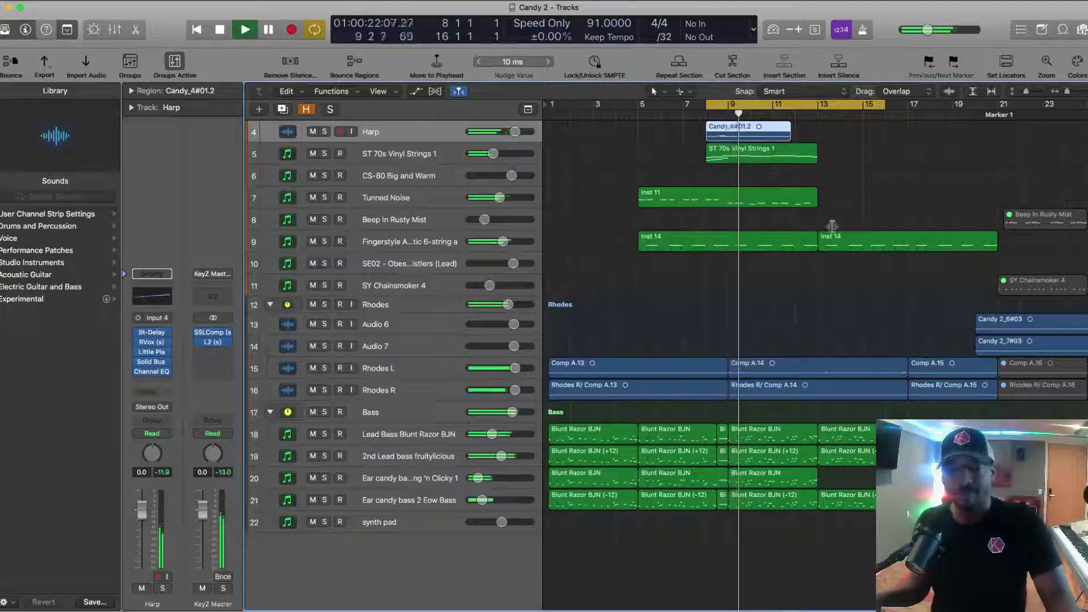
Zoom out, turn off the old loop, stop, and set a new cycle over bars 21–25.
ctrl+alt+click(726, 260)
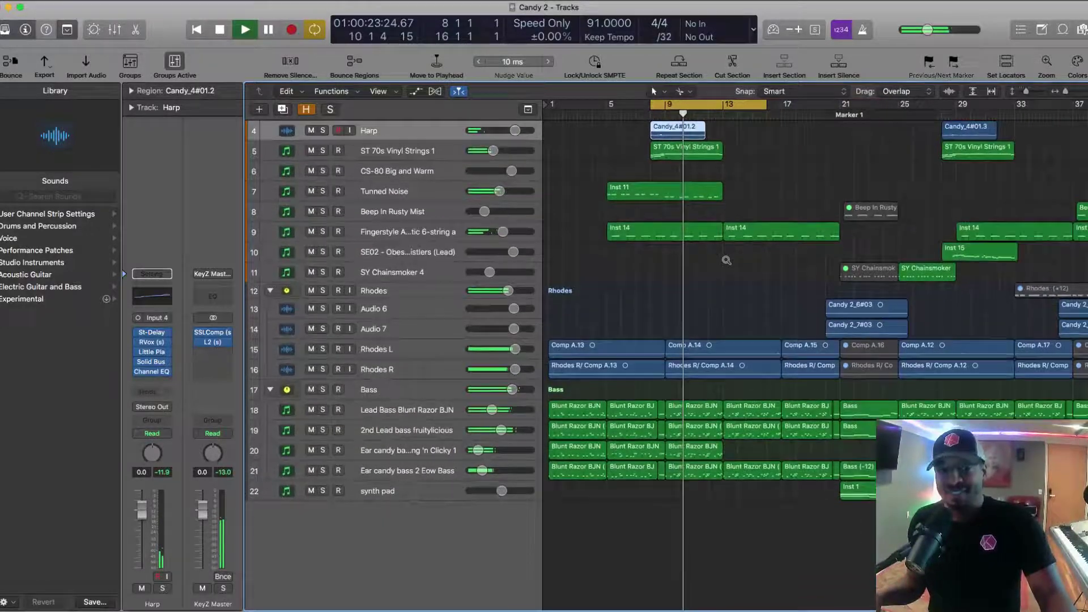
click(720, 113)
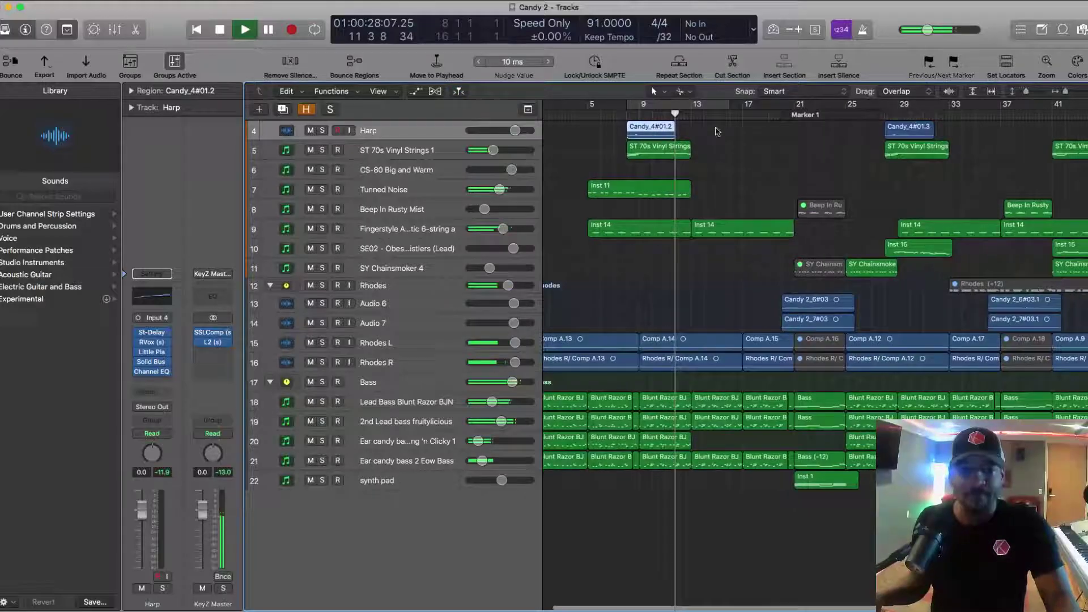
key(space)
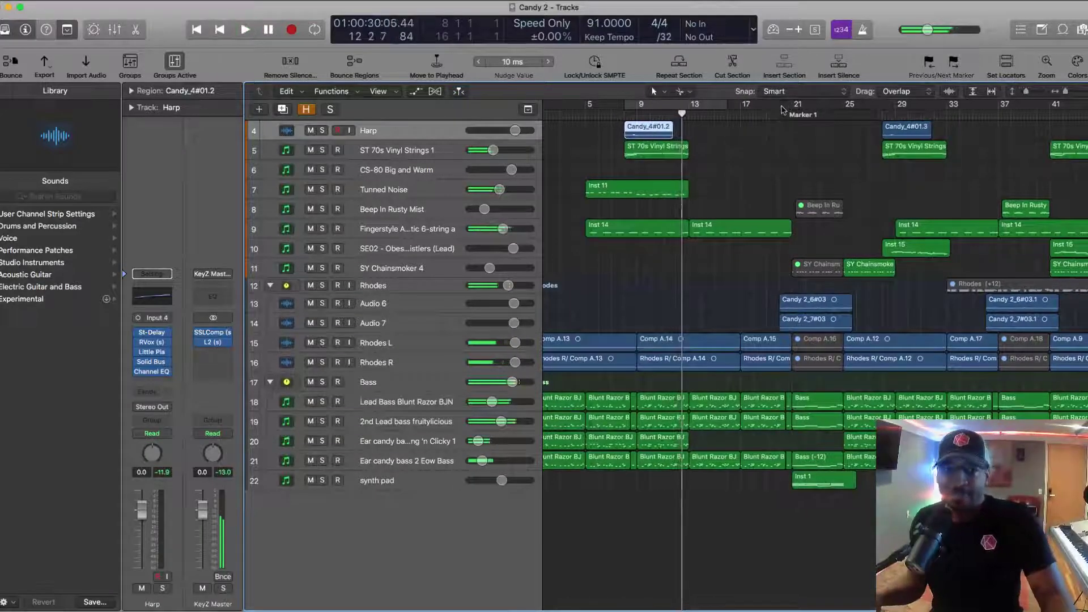
drag(784, 105, 834, 101)
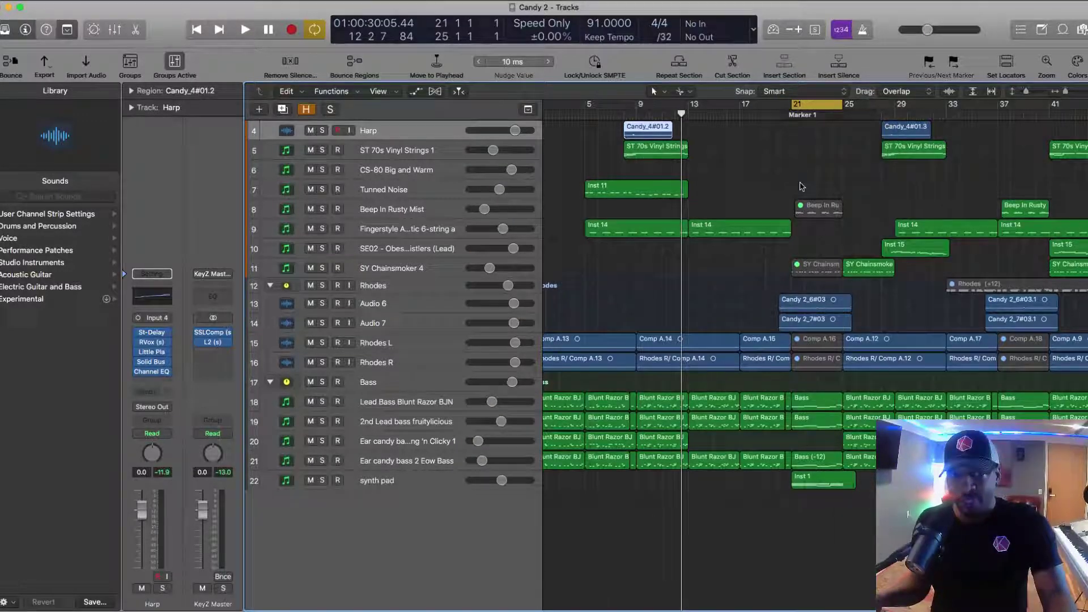
Solo the Rhodes stack and then the Bass stack, playing the bars 21–25 loop.
click(322, 286)
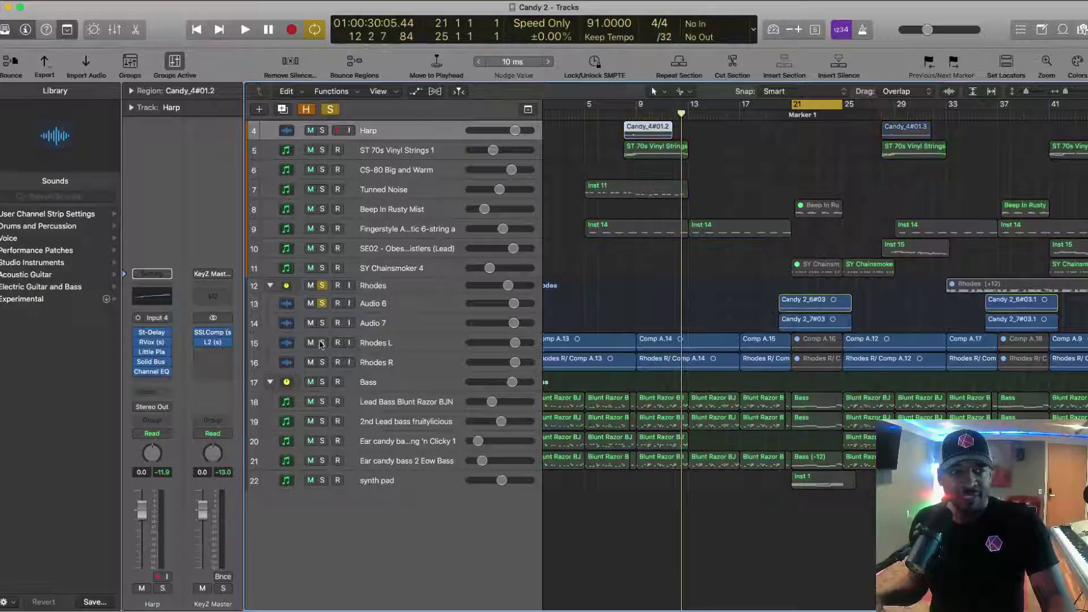
key(space)
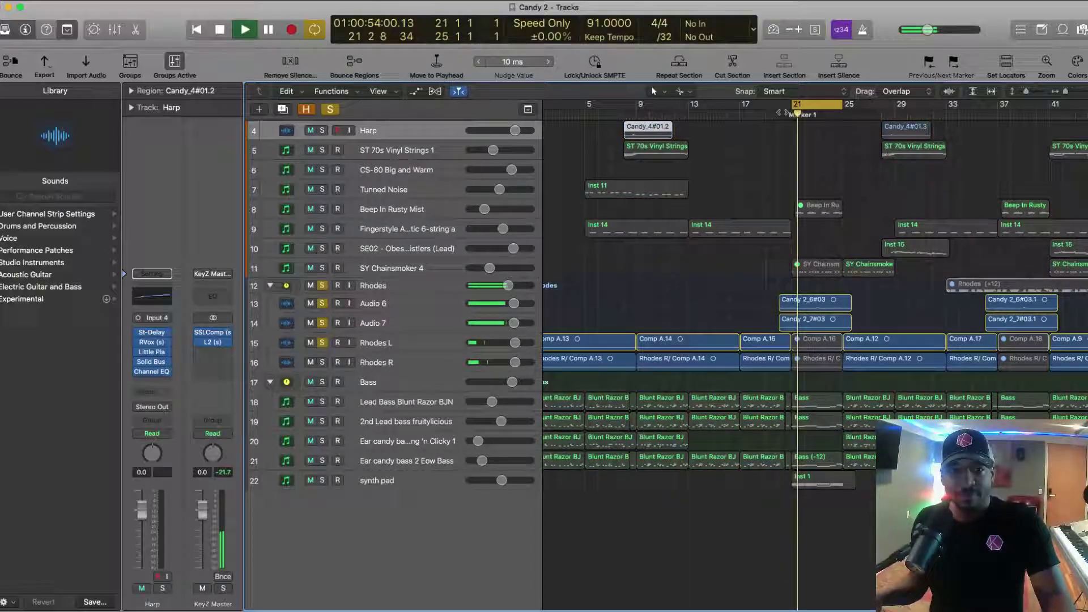
click(777, 106)
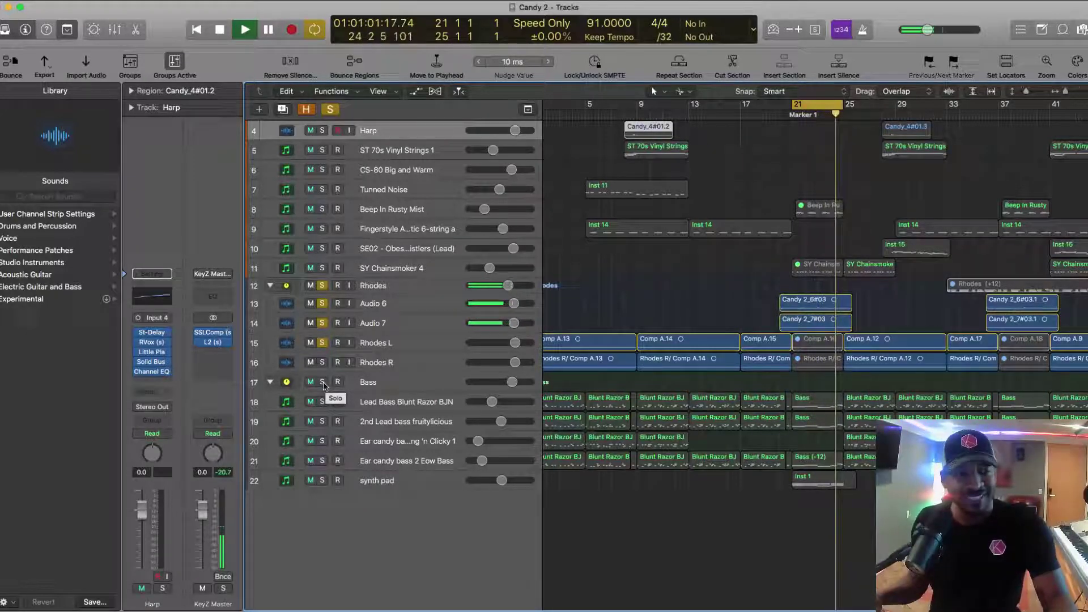
click(322, 383)
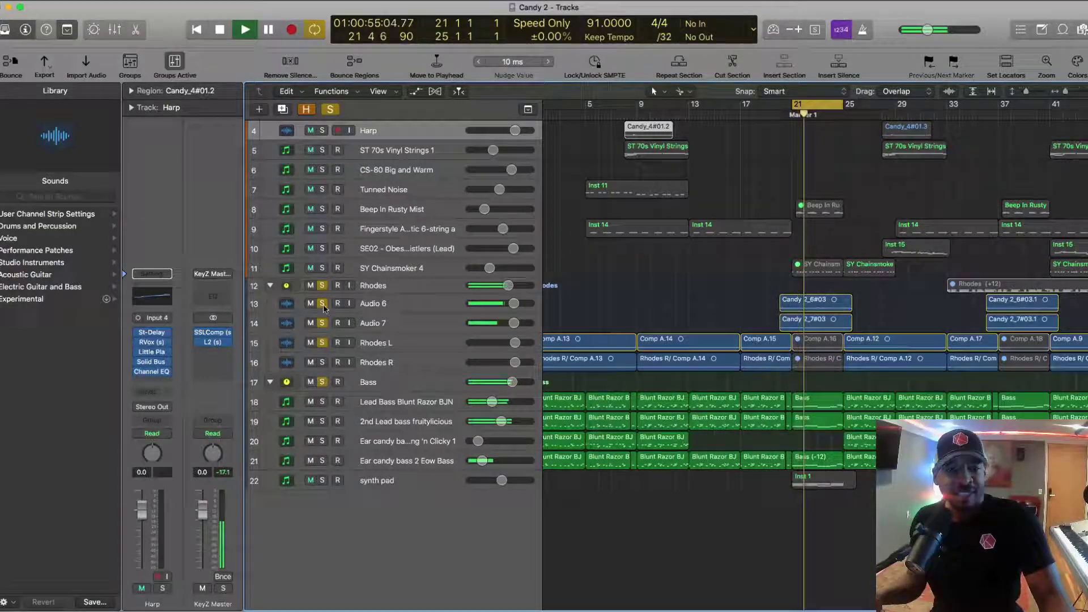
click(323, 269)
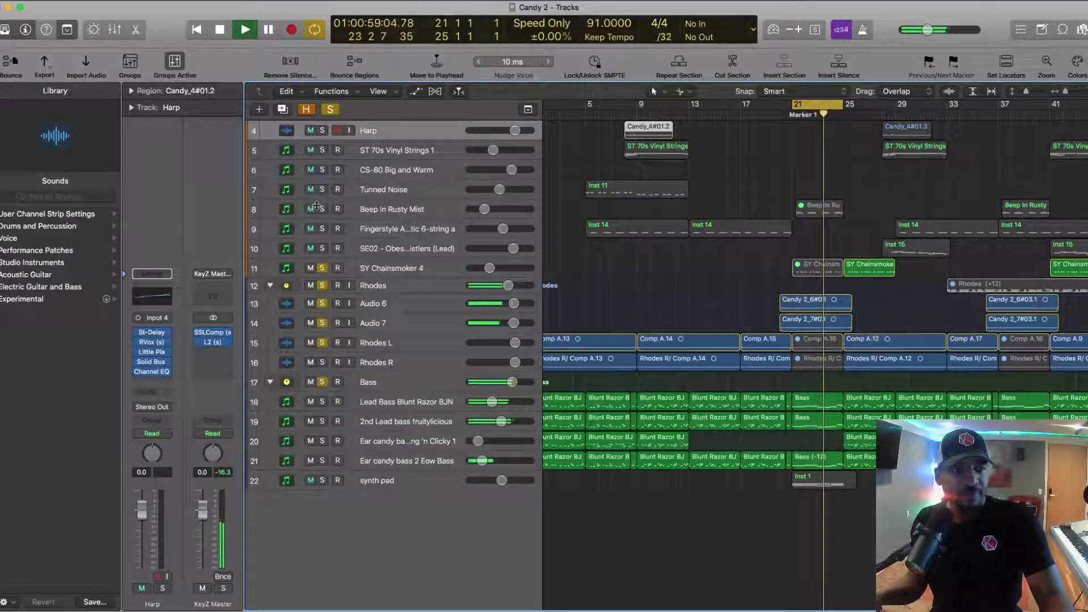
Solo and select the synth pad track and play it alone over the loop.
alt+click(322, 480)
click(402, 480)
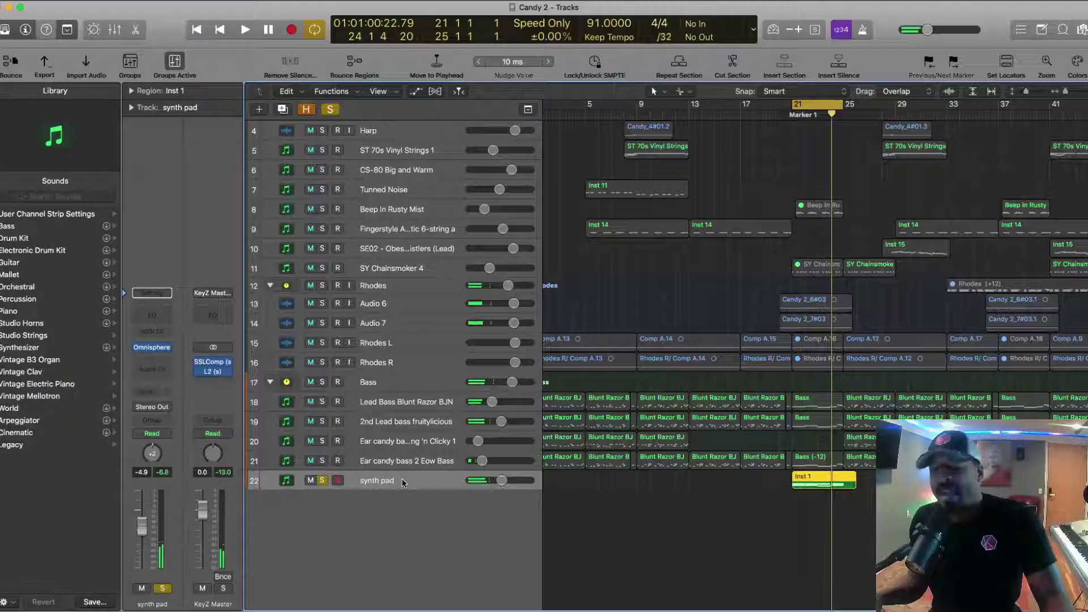
key(space)
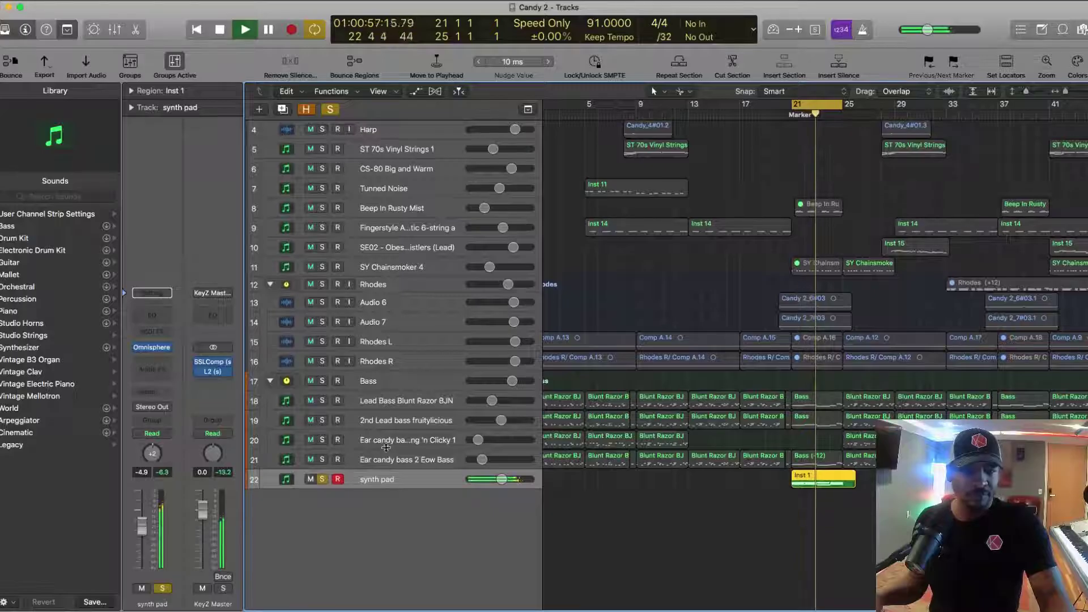
Clear the synth pad solo to hear the full mix, back up a bar, then stop.
click(331, 109)
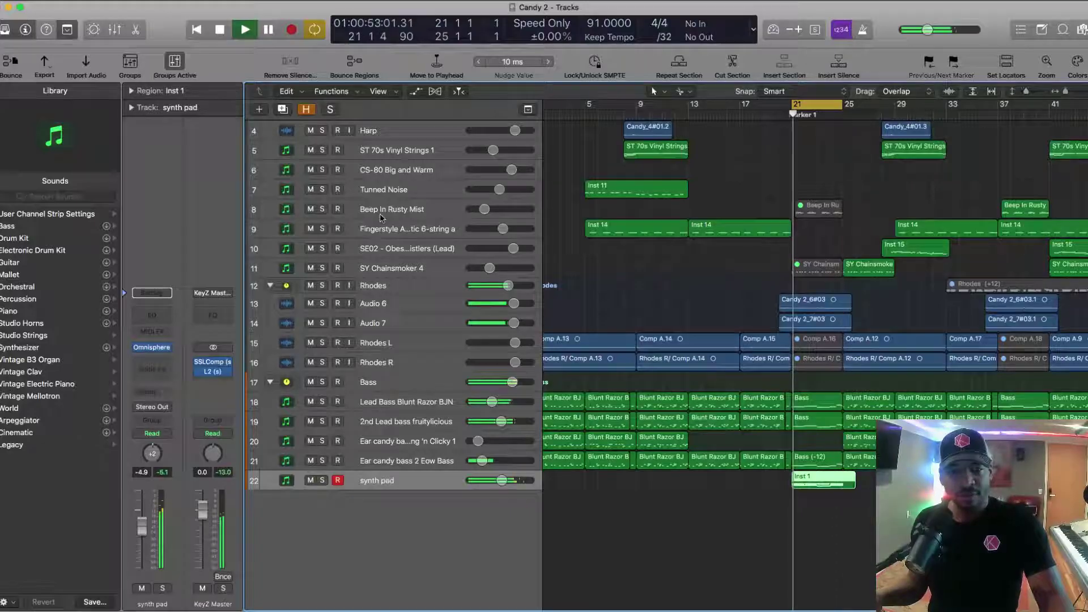
key(comma)
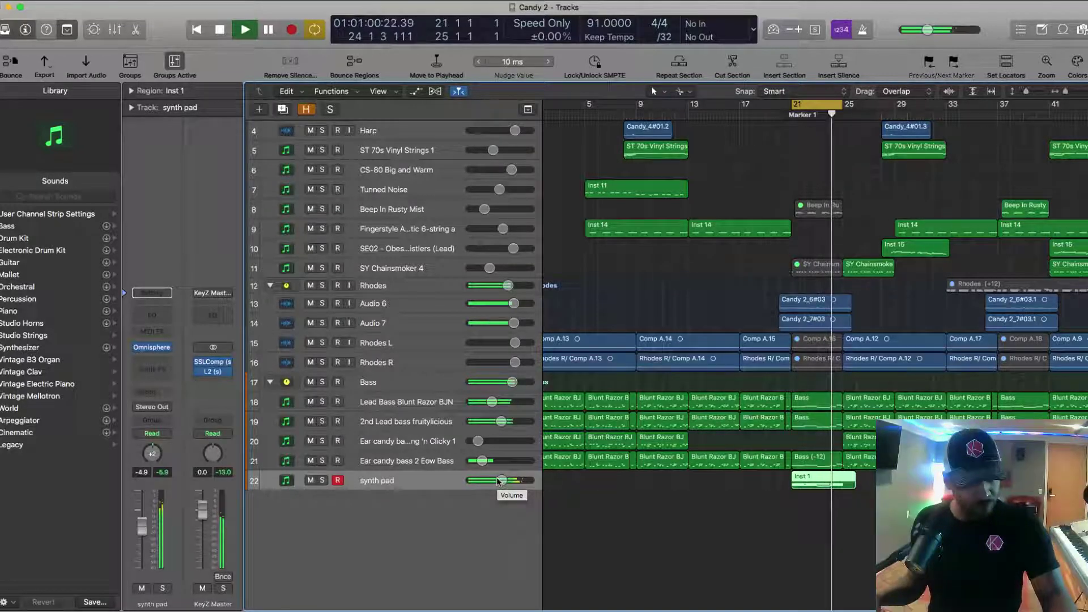
key(space)
key(c)
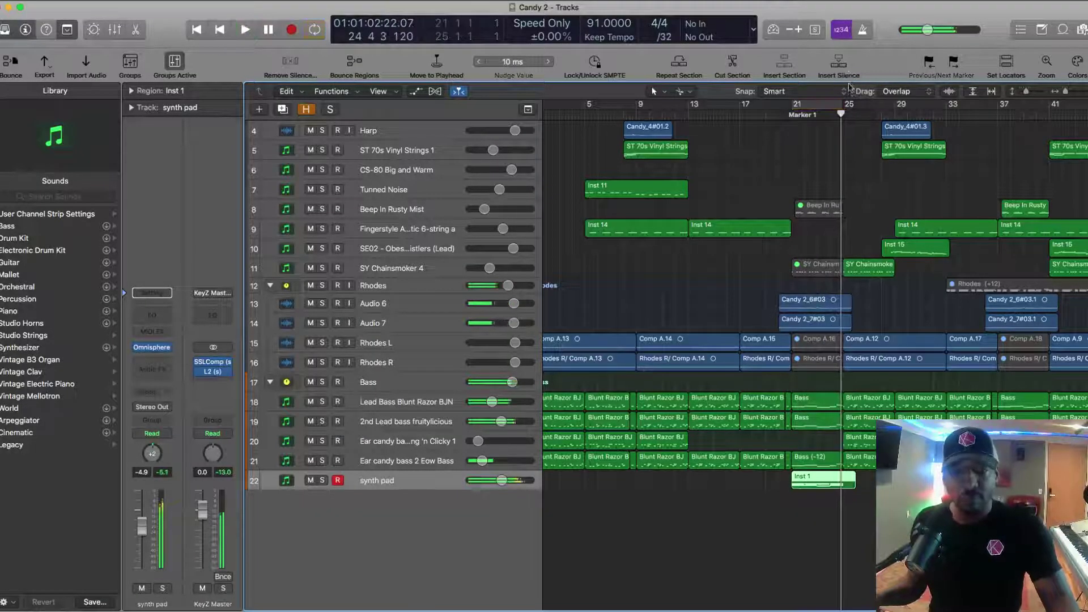
scroll(865, 204, down, 5)
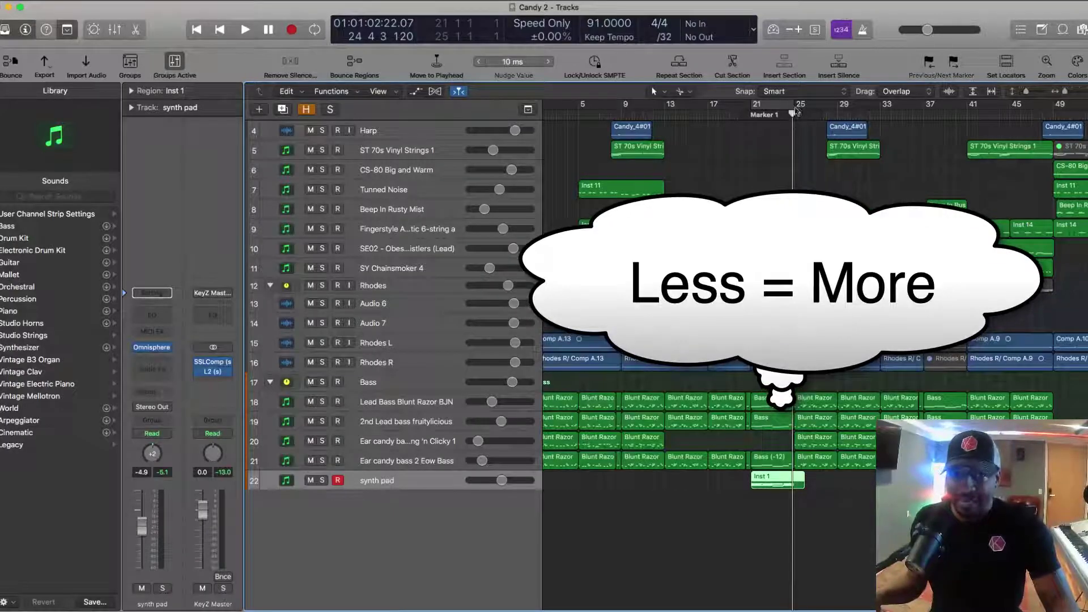
Solo the SY Chainsmoker 4 pluck over a bars 25–29 loop, then unsolo it.
drag(796, 112, 827, 107)
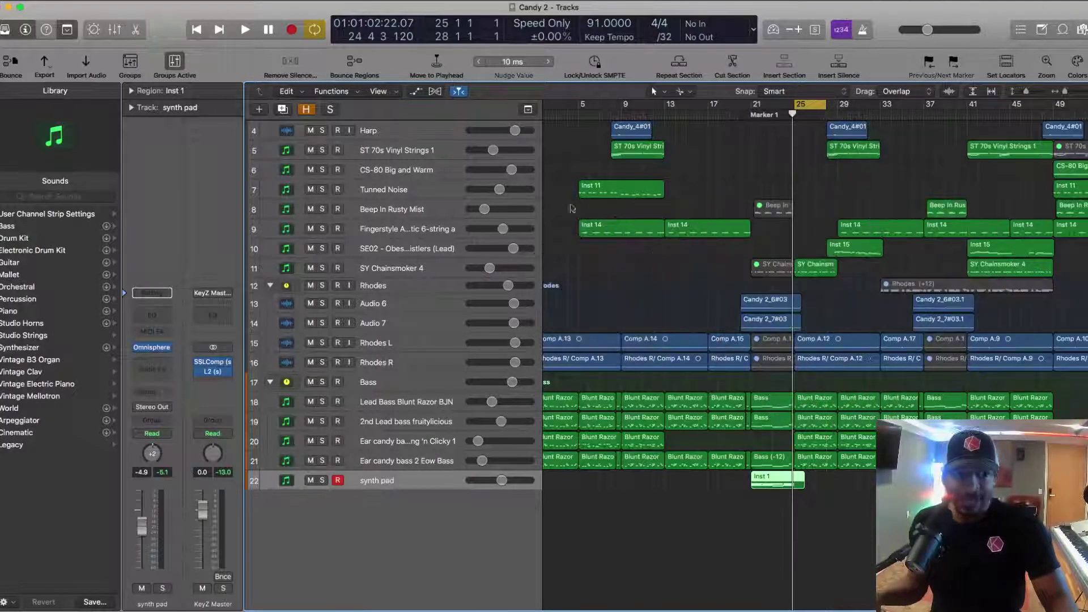
click(337, 275)
click(322, 269)
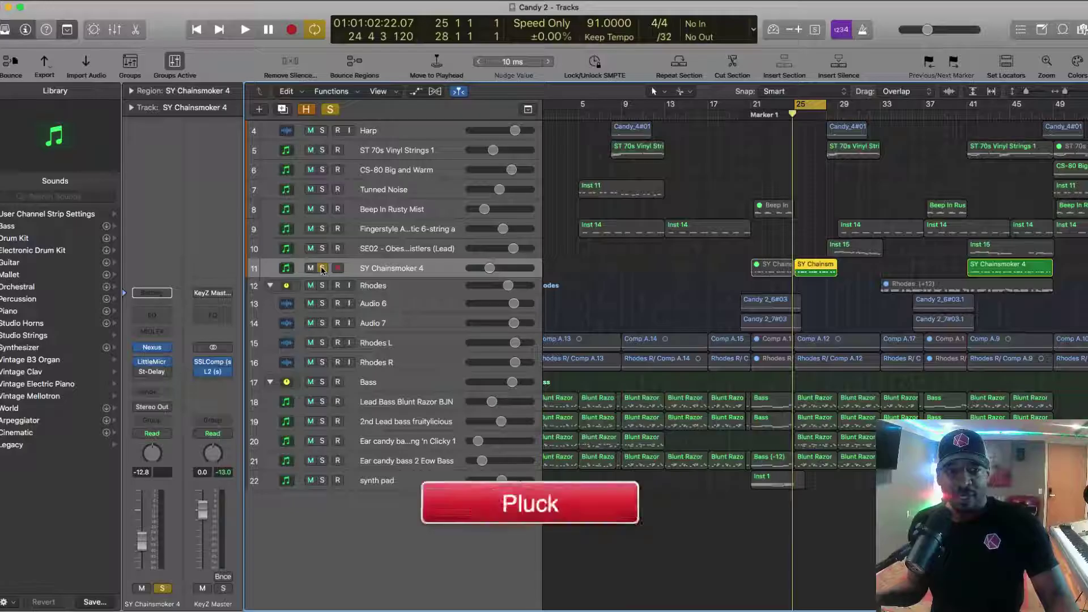
key(space)
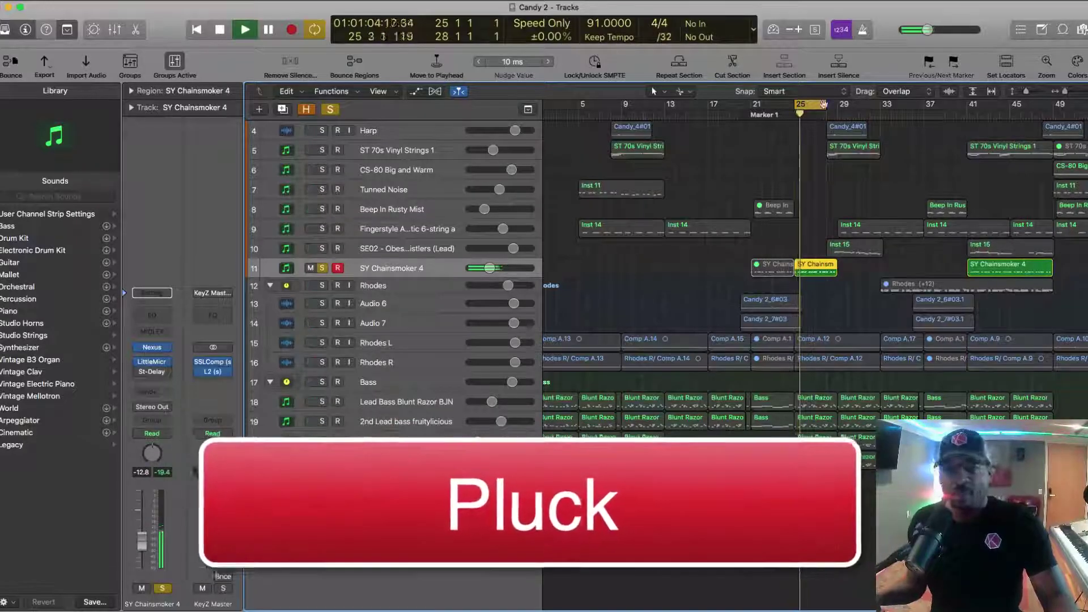
drag(827, 105, 837, 105)
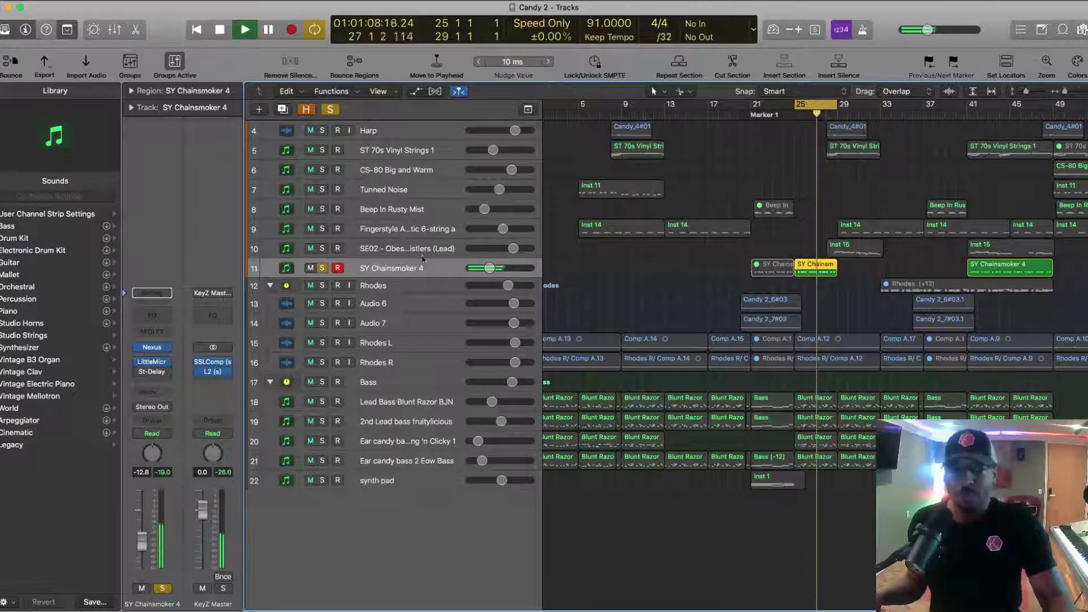
click(327, 267)
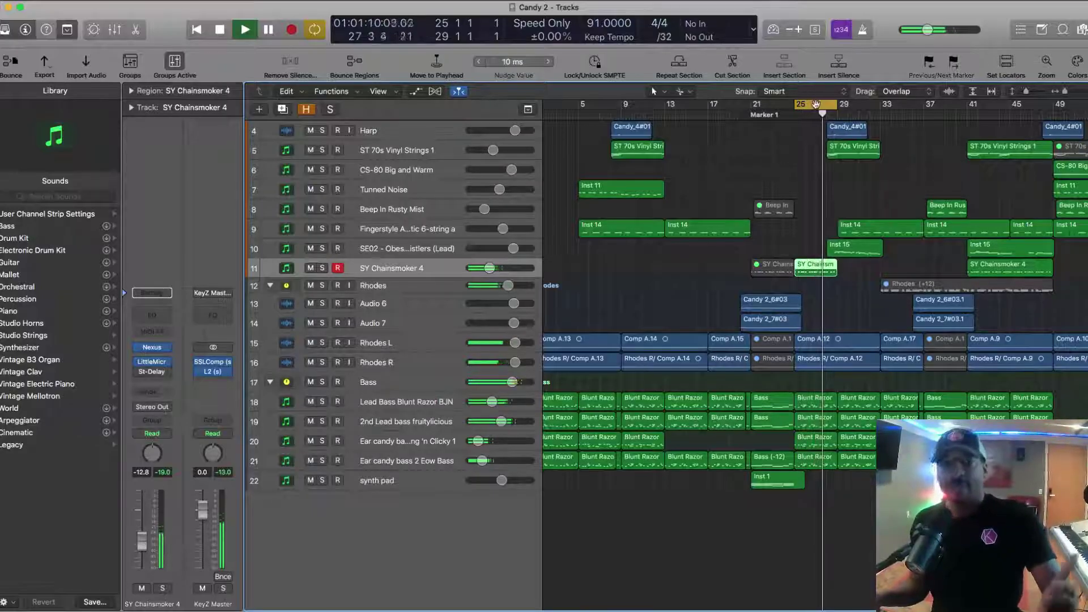
Shift the cycle to bars 29–33 and stop playback.
drag(816, 103, 853, 104)
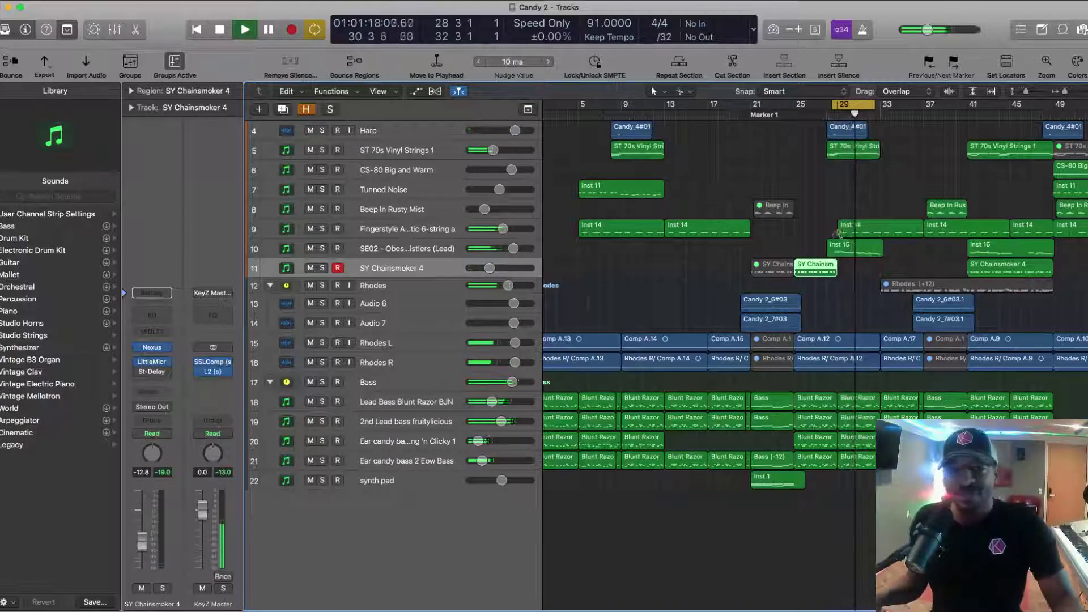
drag(848, 104, 851, 104)
key(space)
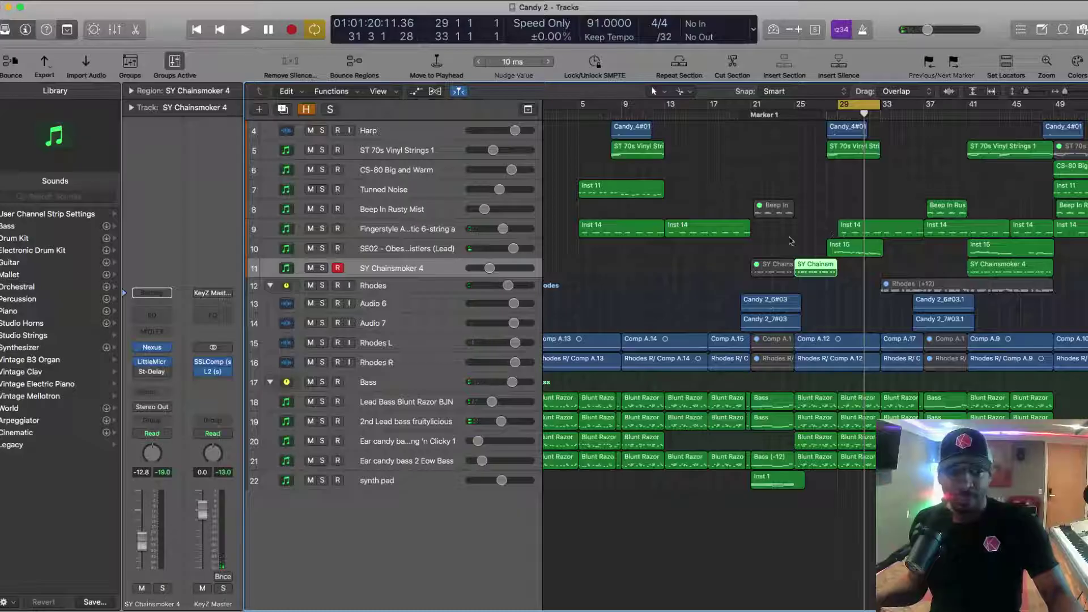
Move the solo from SY Chainsmoker 4 to the SE02 whistlers lead and play it over bars 29–33.
click(321, 268)
click(322, 249)
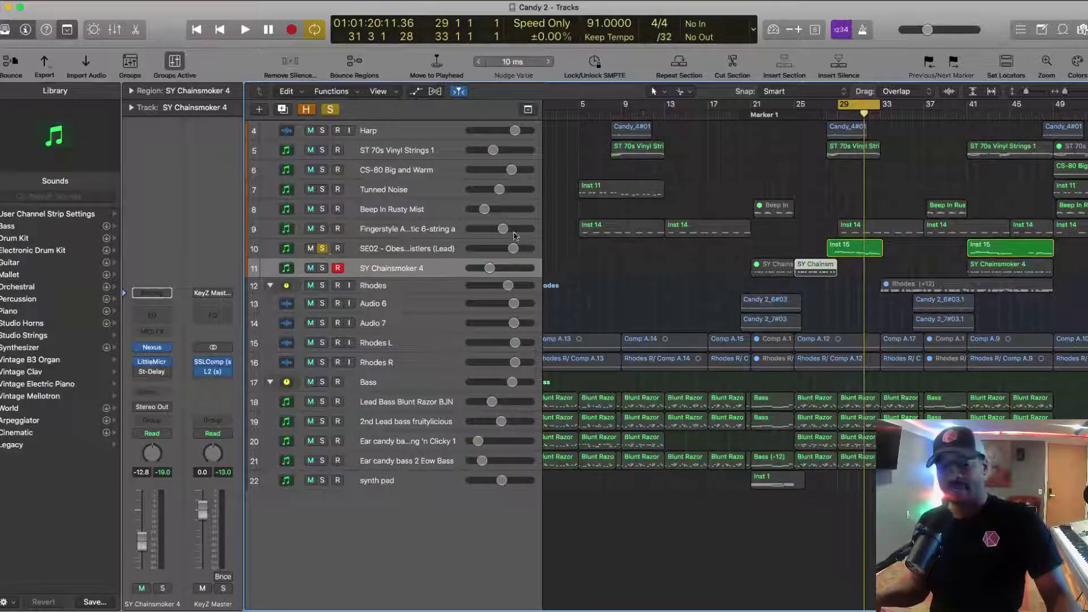
key(space)
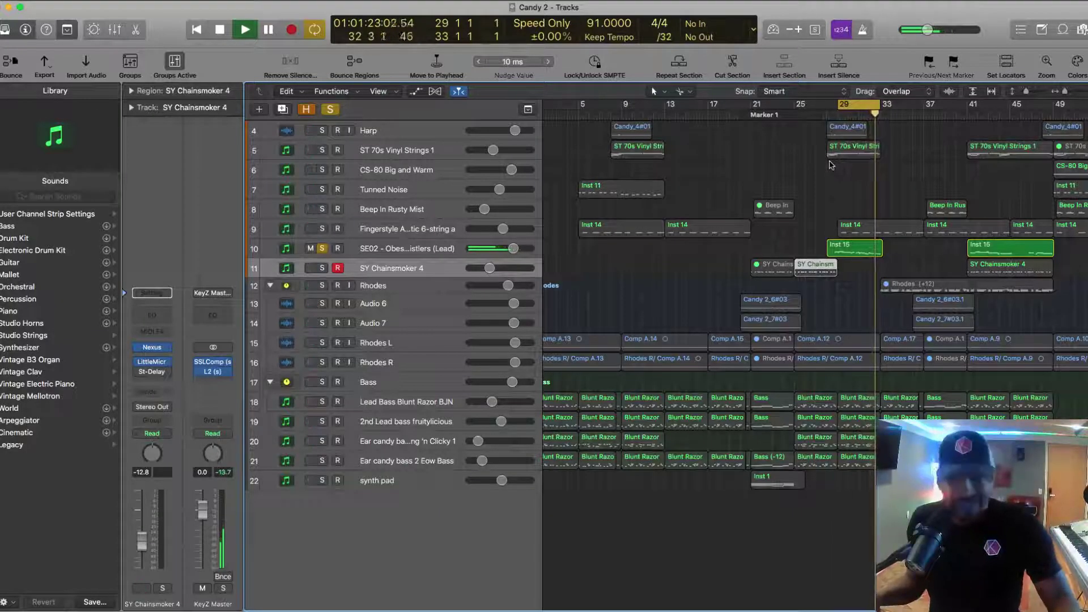
key(space)
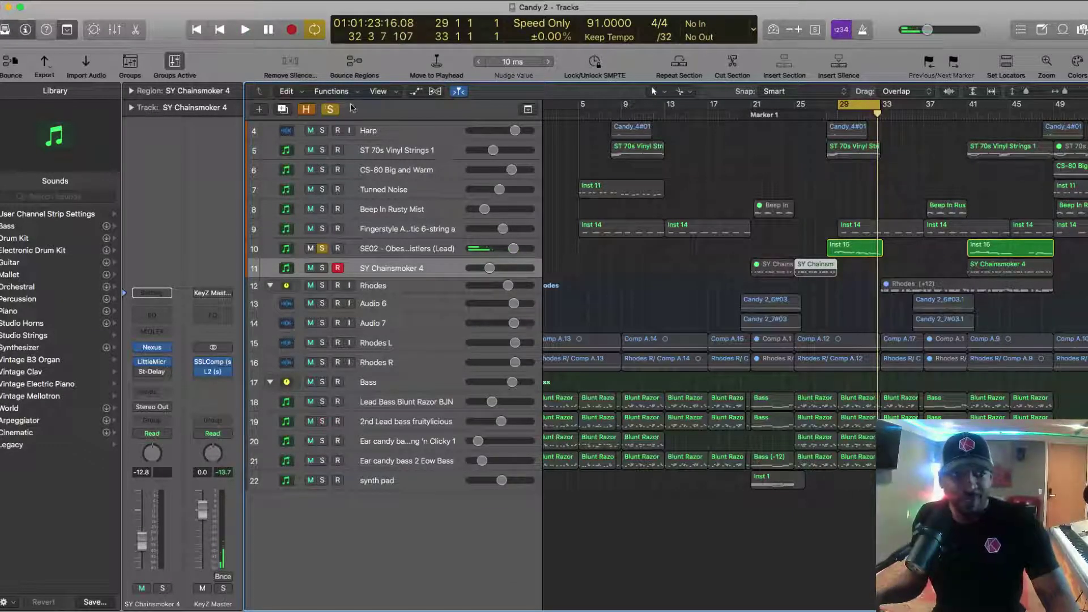
Clear the lead solo, browse the synth pad and bass tracks, and move the cycle to bars 37–41.
click(330, 109)
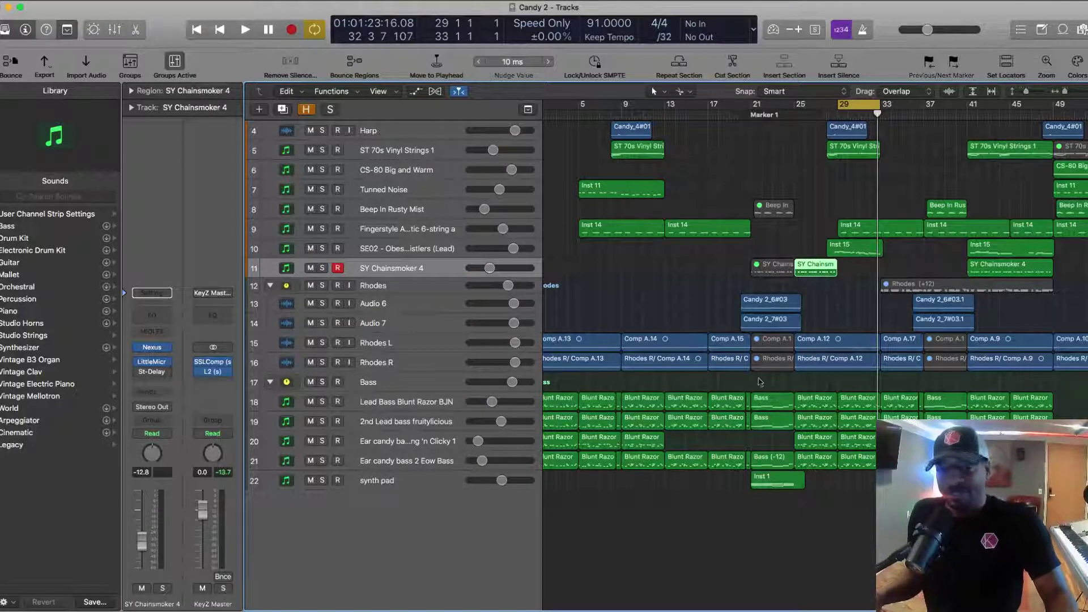
click(403, 481)
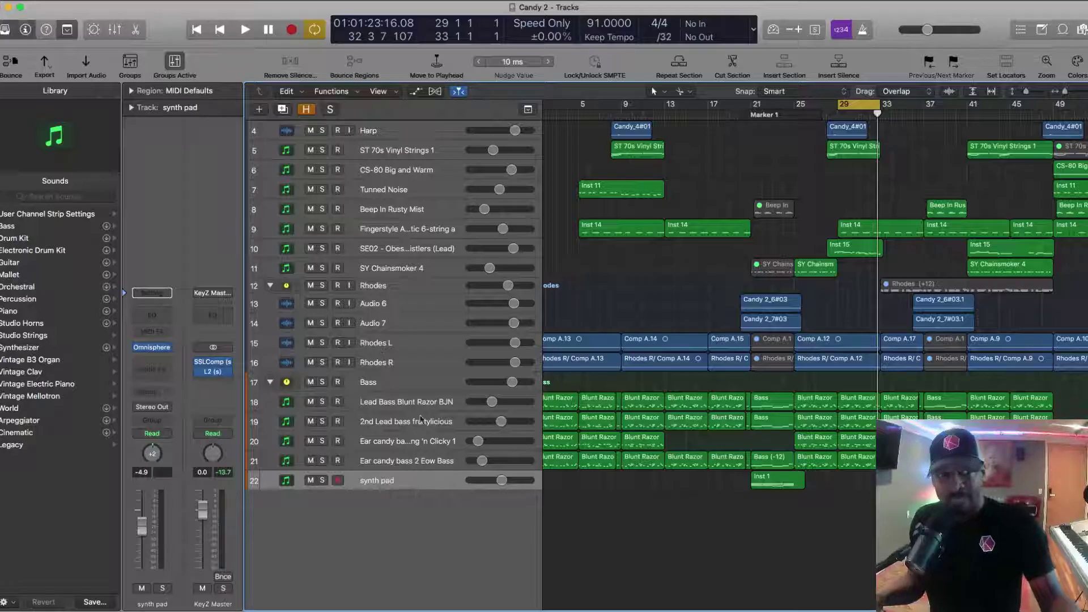
click(406, 406)
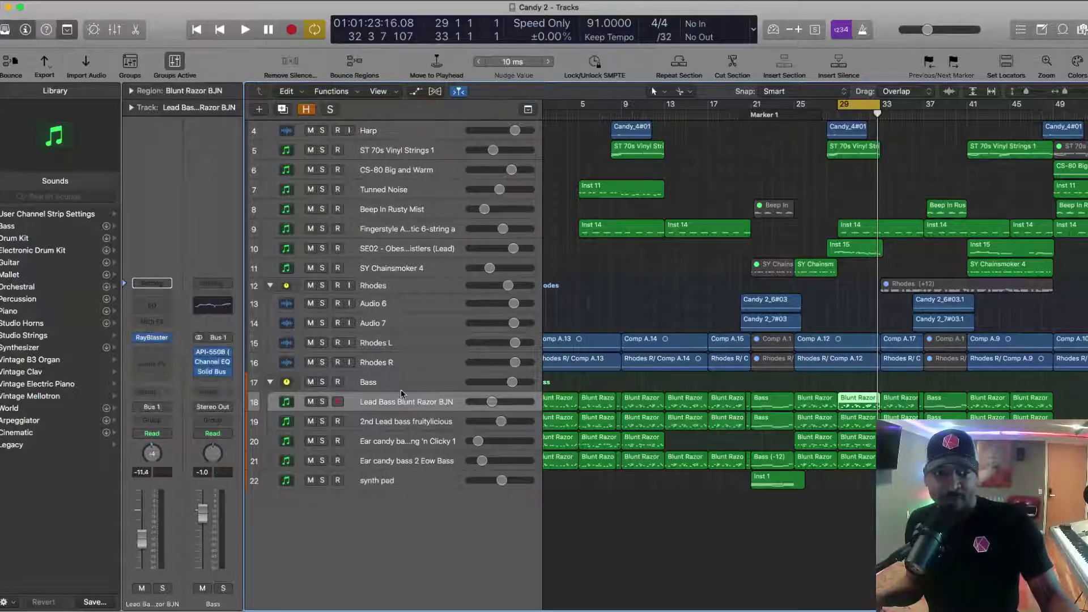
click(338, 382)
click(270, 382)
click(270, 383)
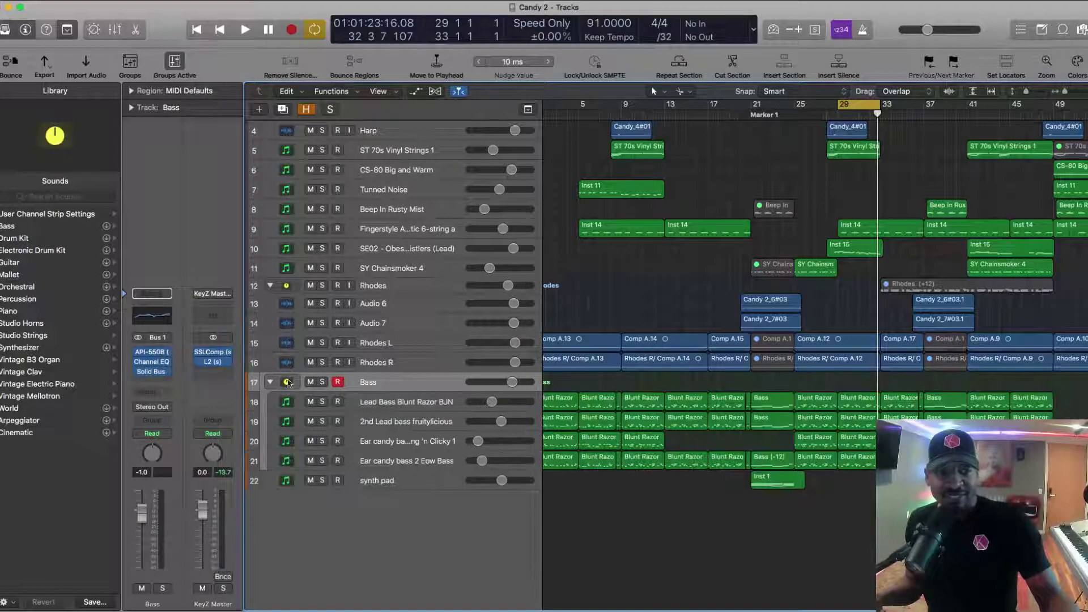
click(411, 406)
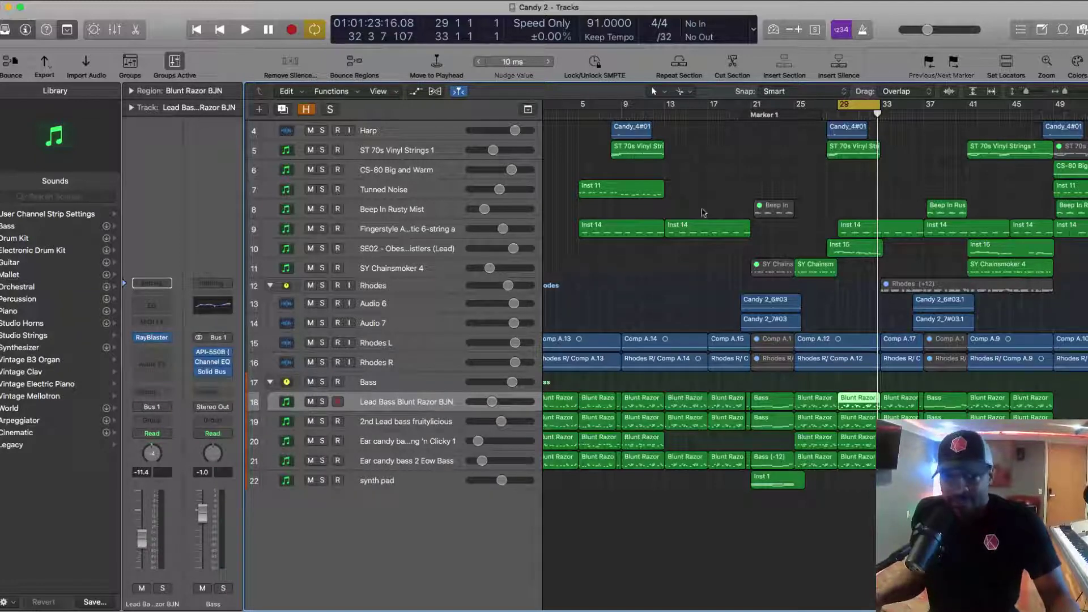
drag(861, 105, 893, 153)
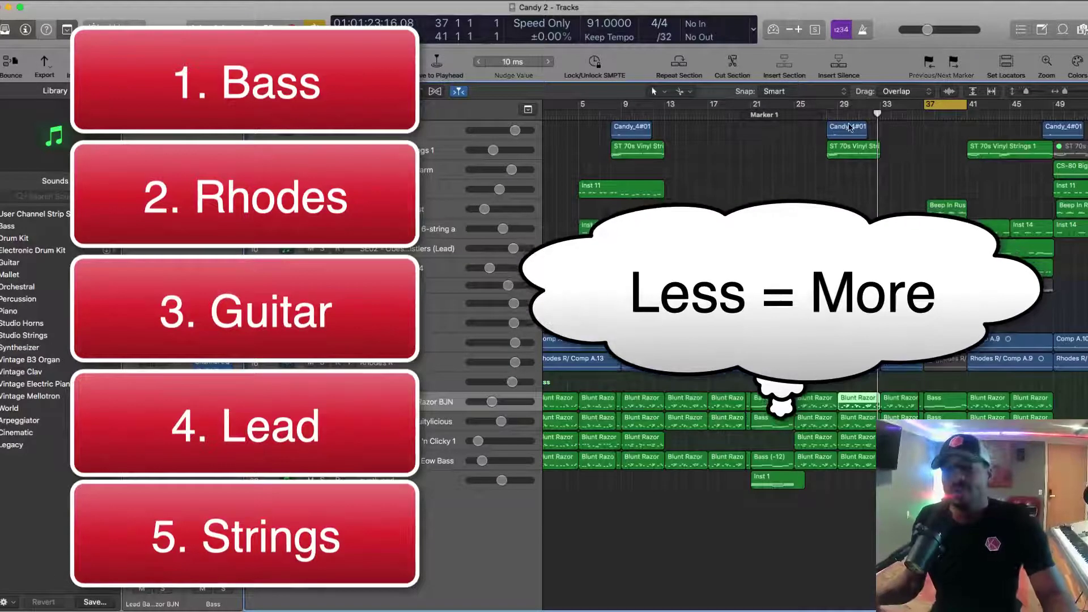
Scroll the arrangement right and play the full Candy 2 mix from around bar 33.
scroll(907, 170, right, 2)
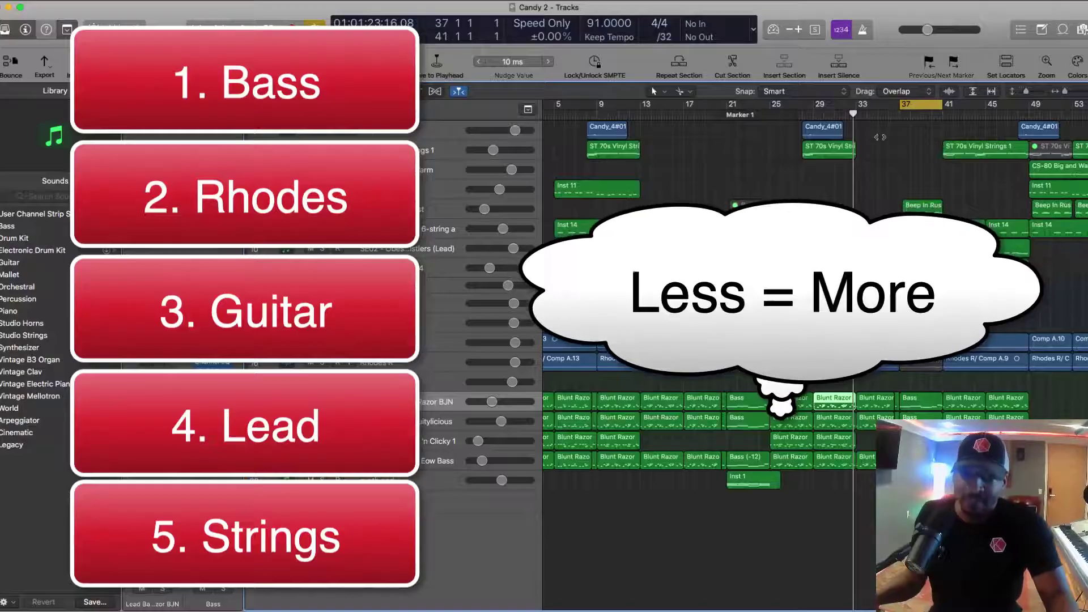
key(space)
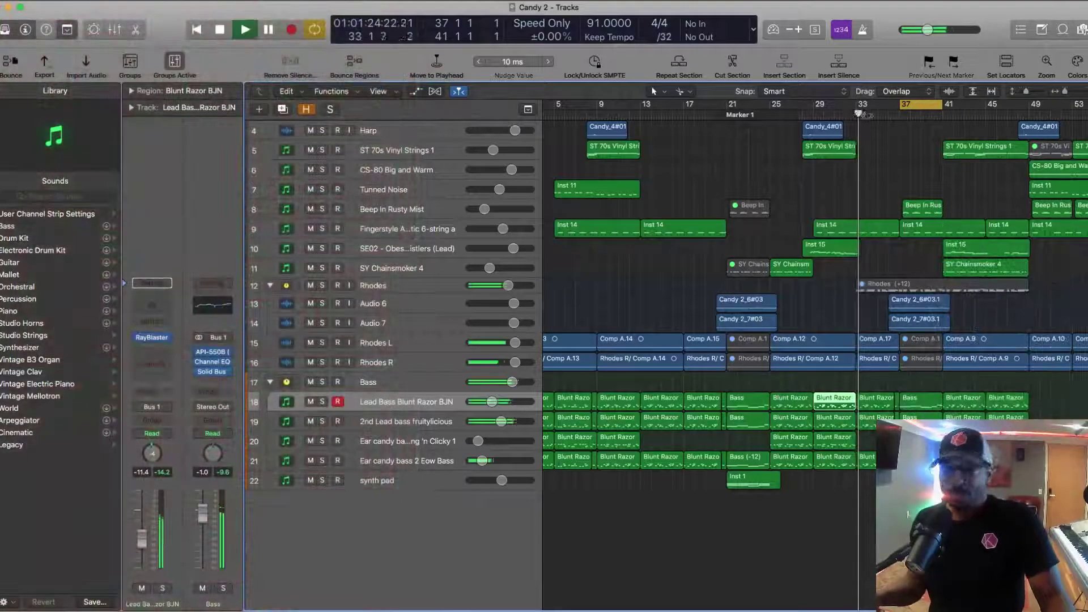
Mute the Beep In Rusty Mist track while the loop plays.
key(super+Right)
scroll(964, 261, right, 3)
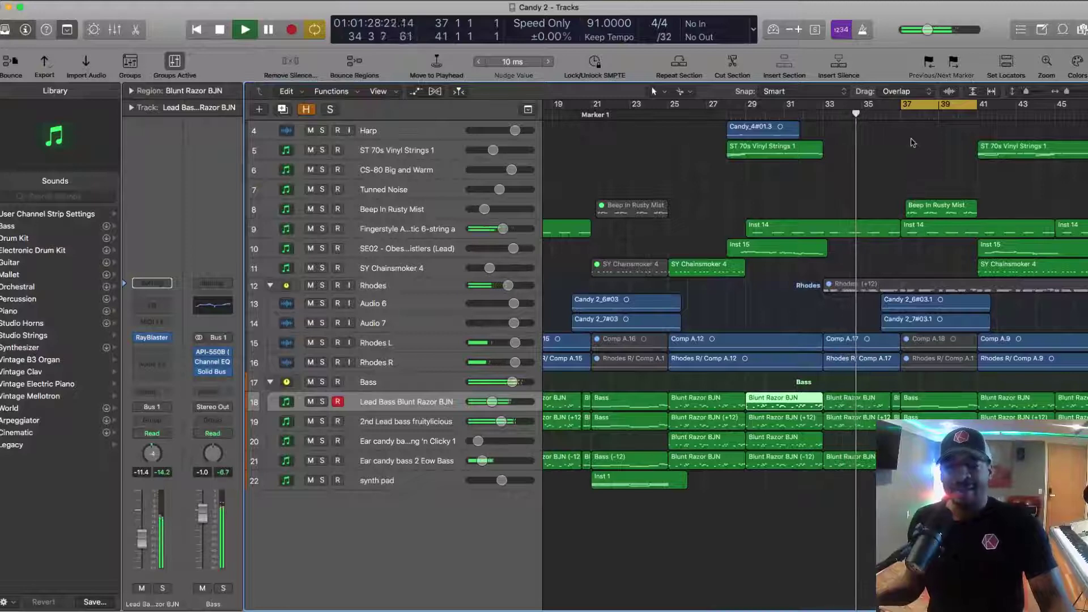
ctrl+alt+click(890, 193)
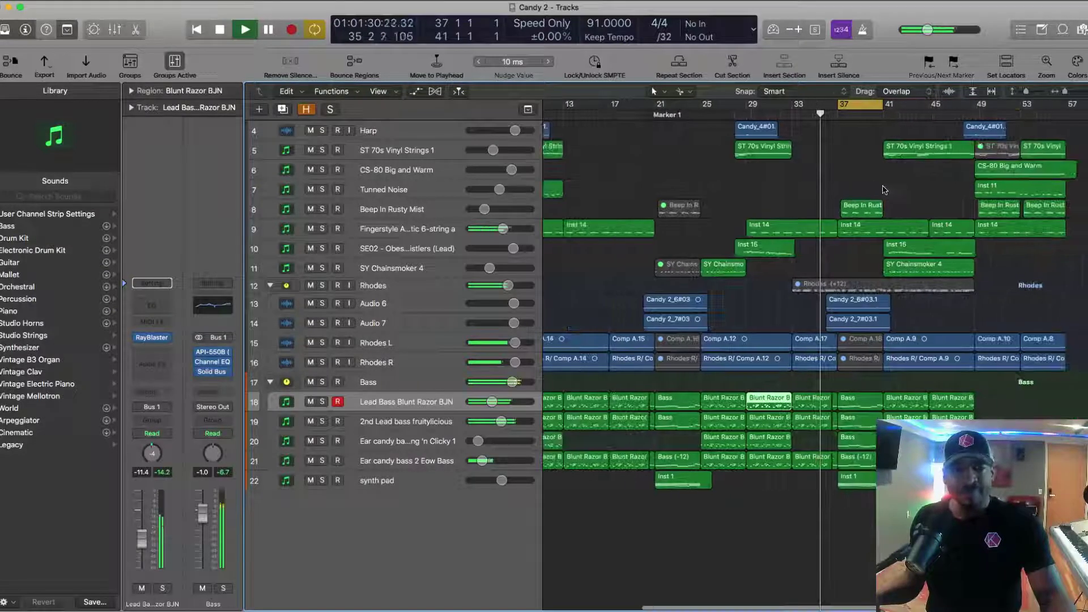
click(311, 209)
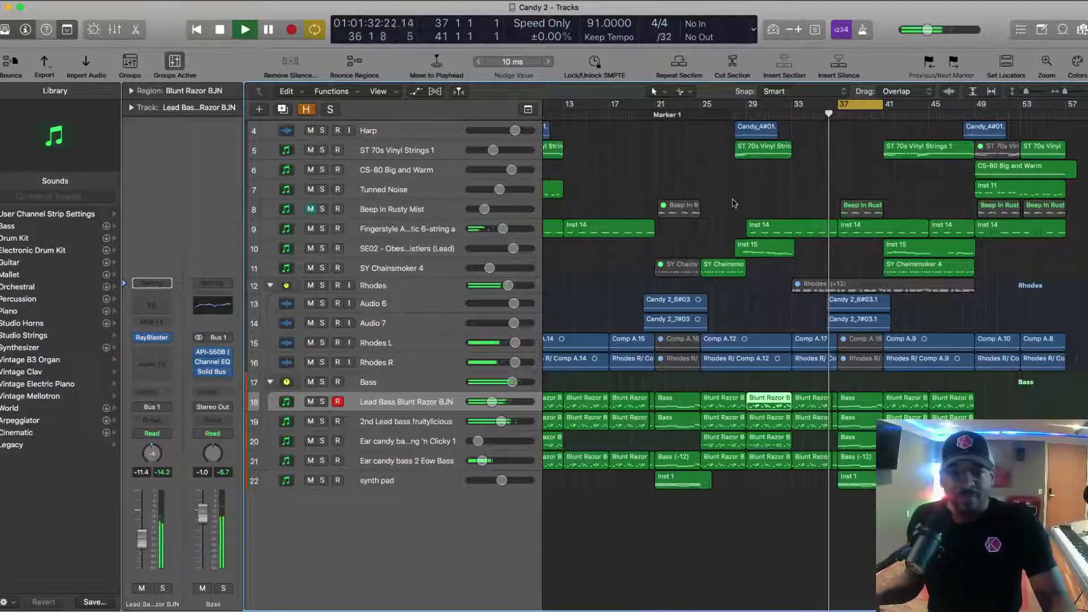
click(856, 207)
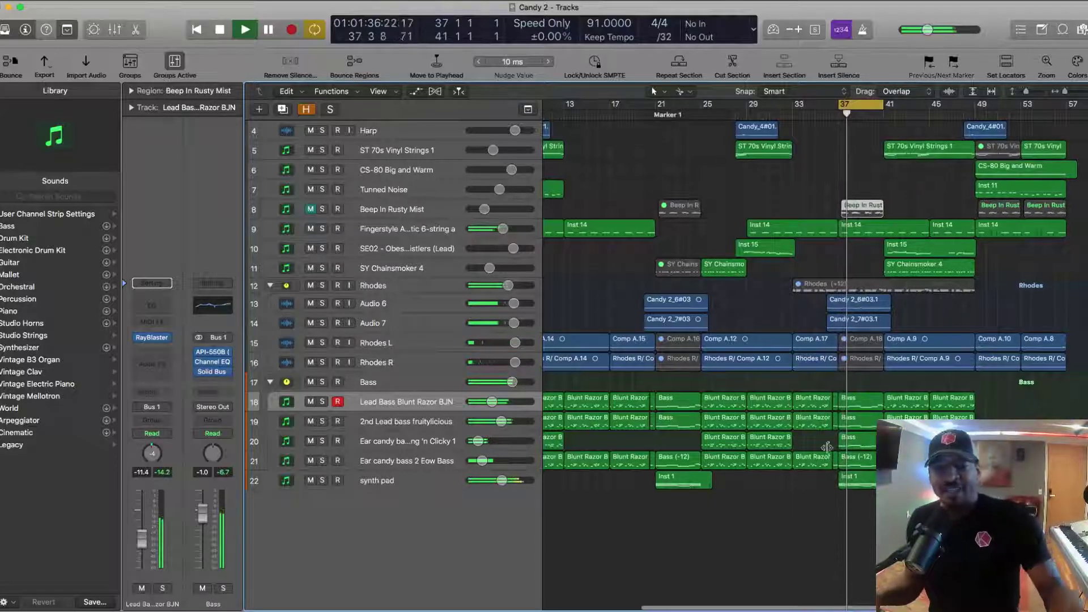
Turn off the bars 37–41 cycle, view the whole arrangement, and stop playback.
click(859, 440)
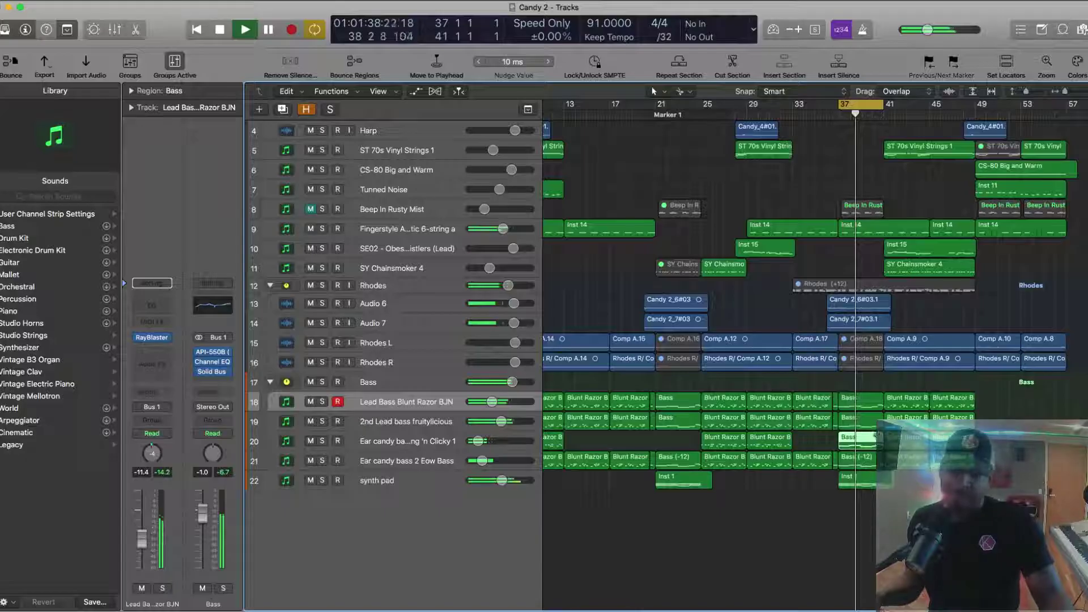
key(c)
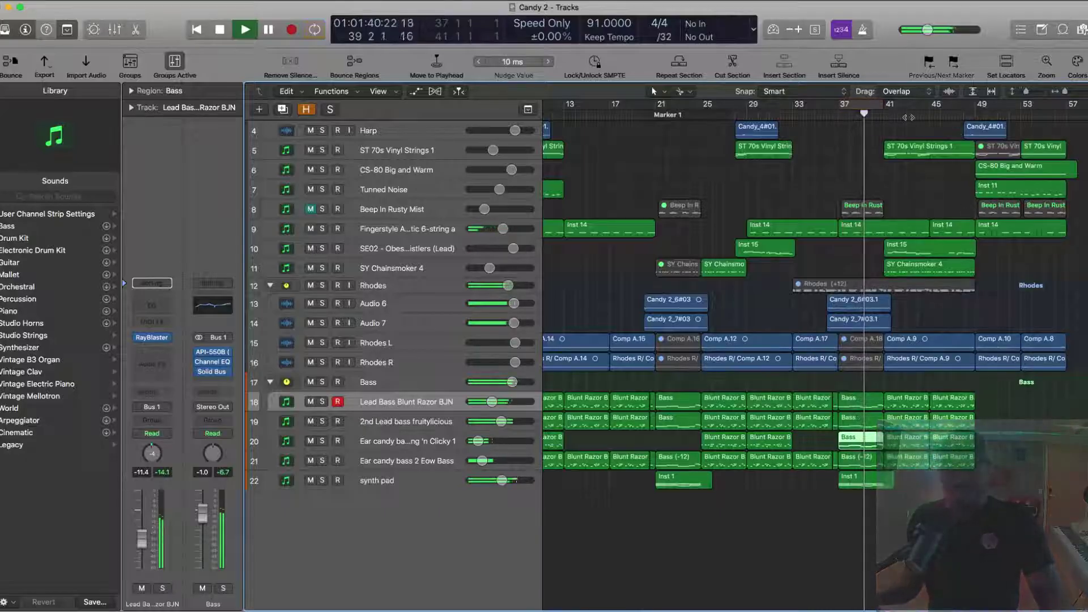
key(super+Left)
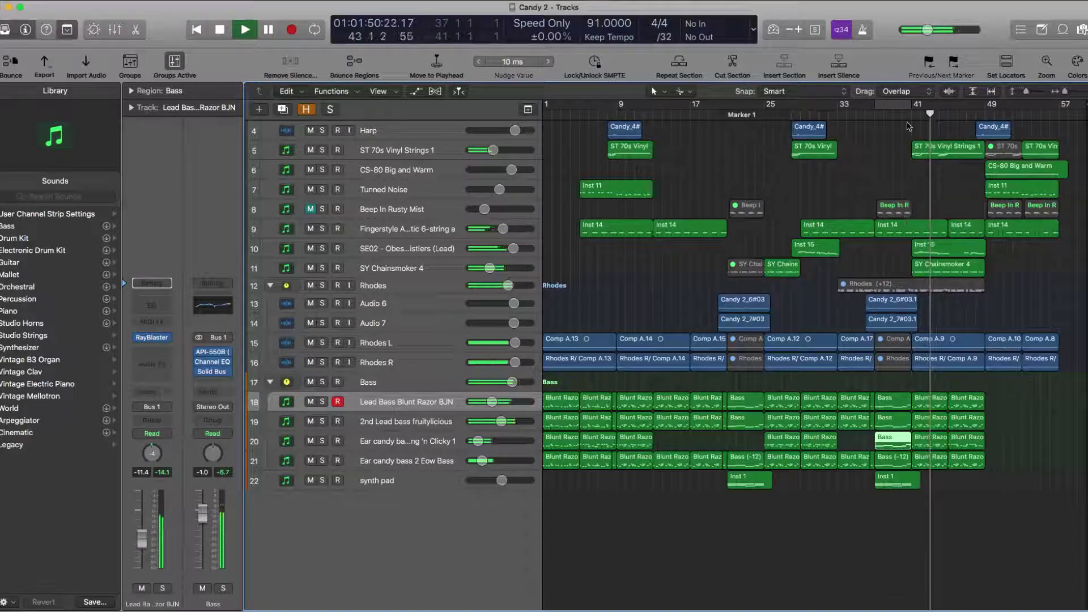
key(space)
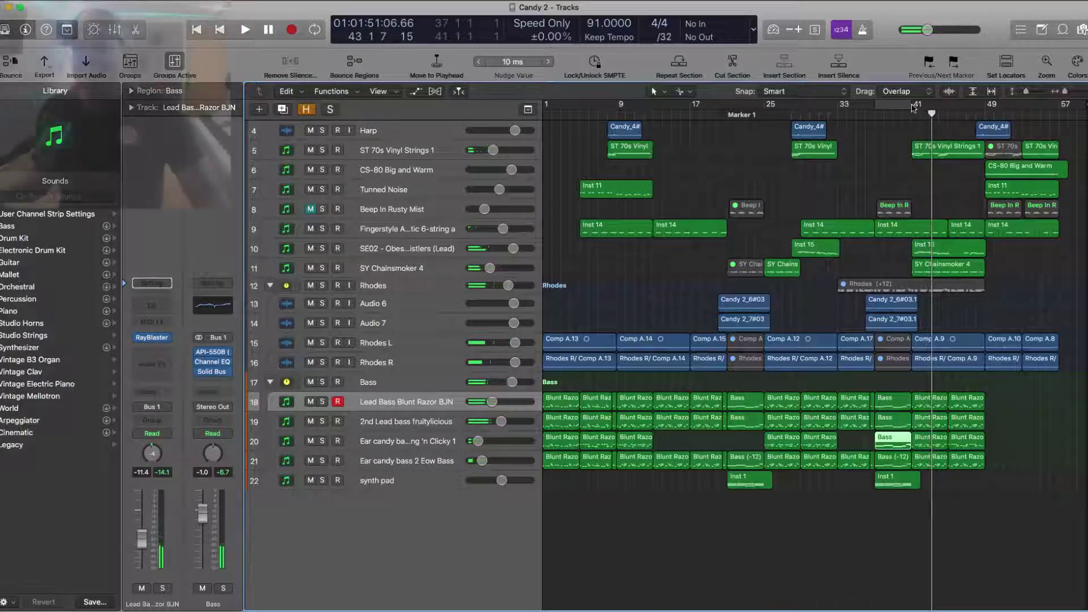
Loop bars 41–49, inspect the regions there, and play from just before bar 41.
drag(928, 112, 985, 112)
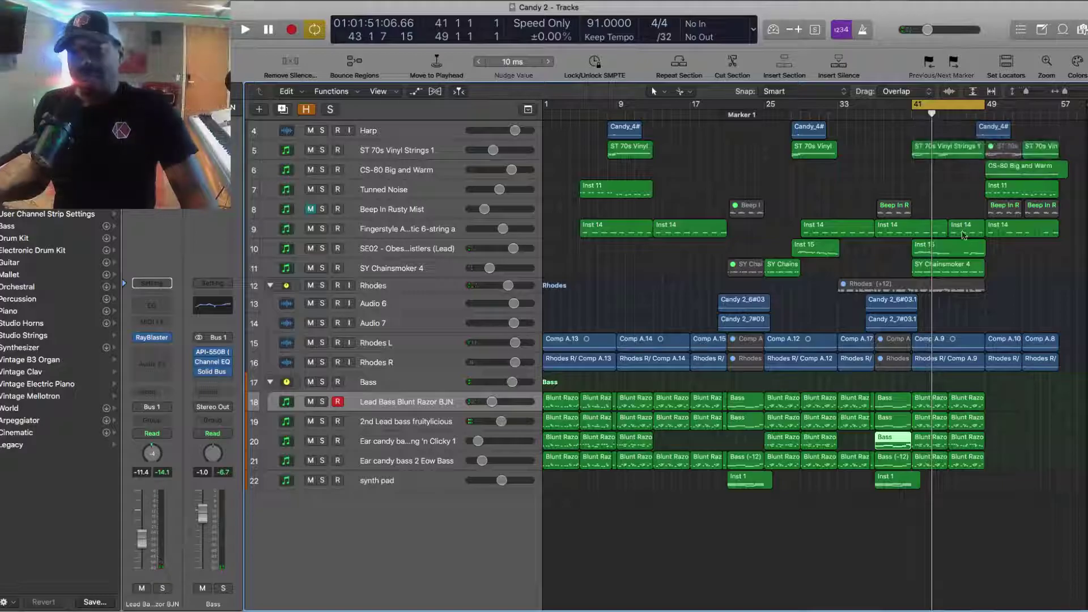
click(950, 273)
click(965, 254)
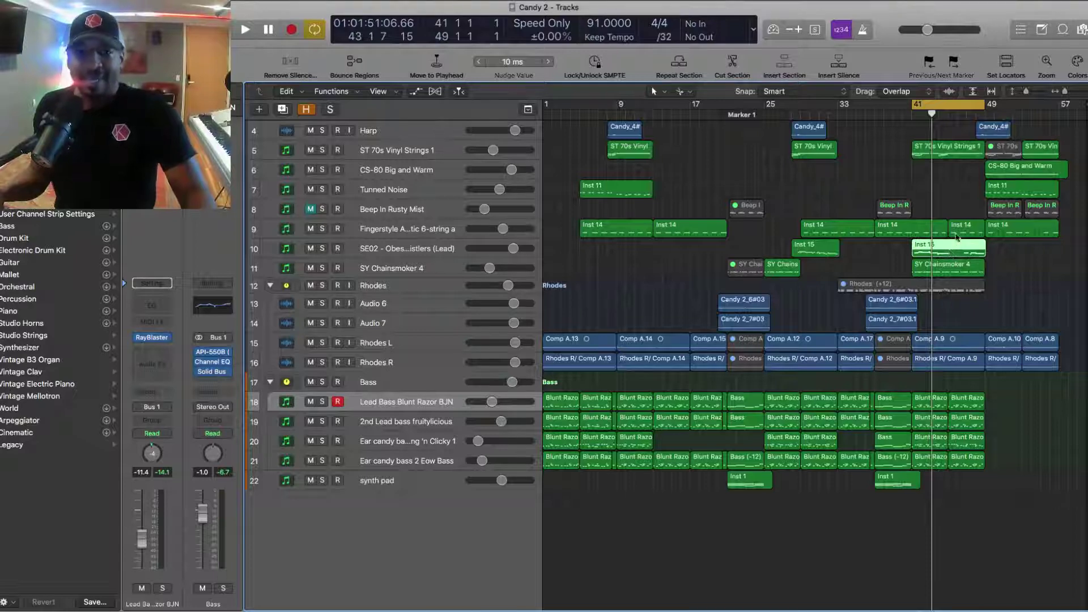
click(957, 238)
click(934, 234)
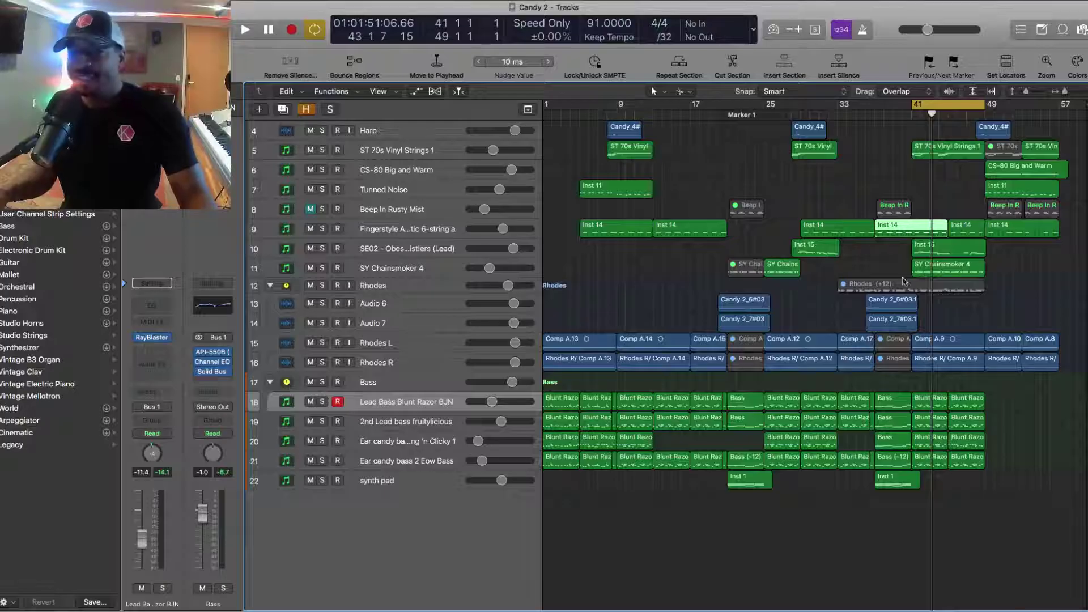
click(902, 108)
key(space)
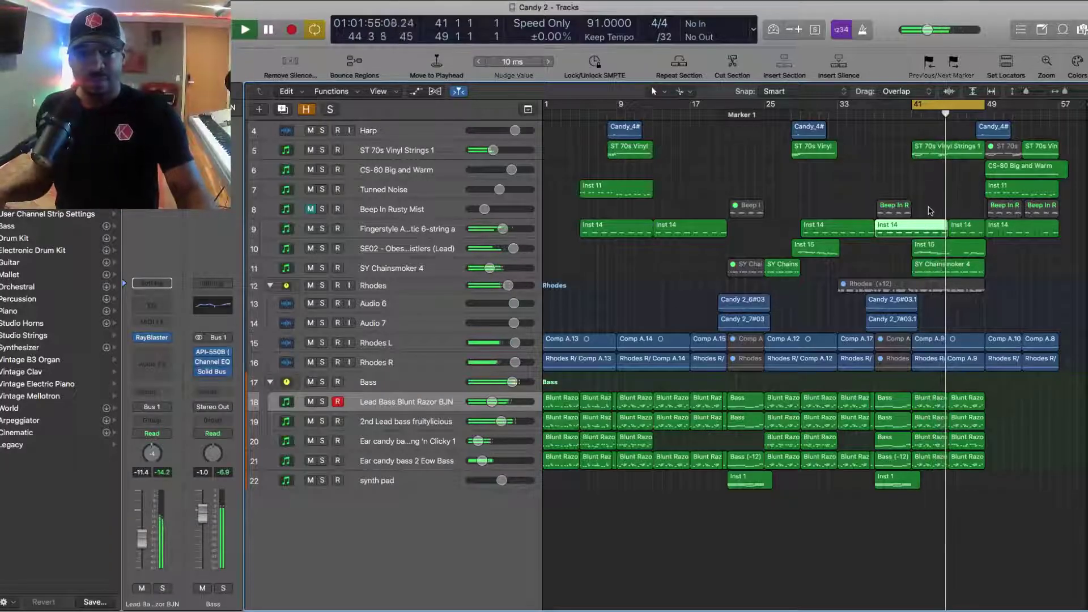
Stop looping bars 41–49 and set a new cycle over bars 49–57.
key(Down)
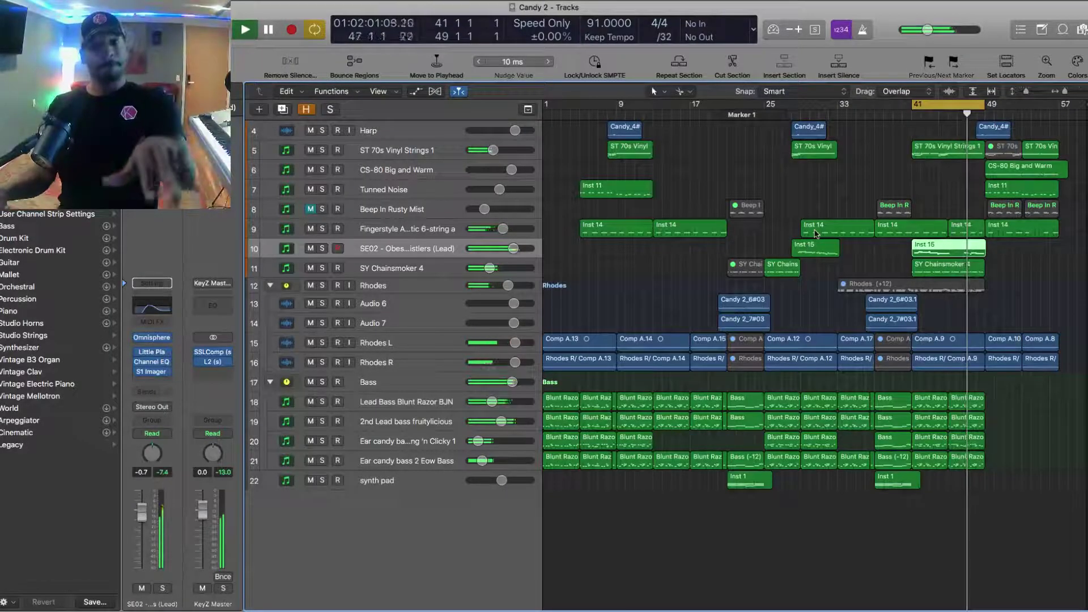
key(c)
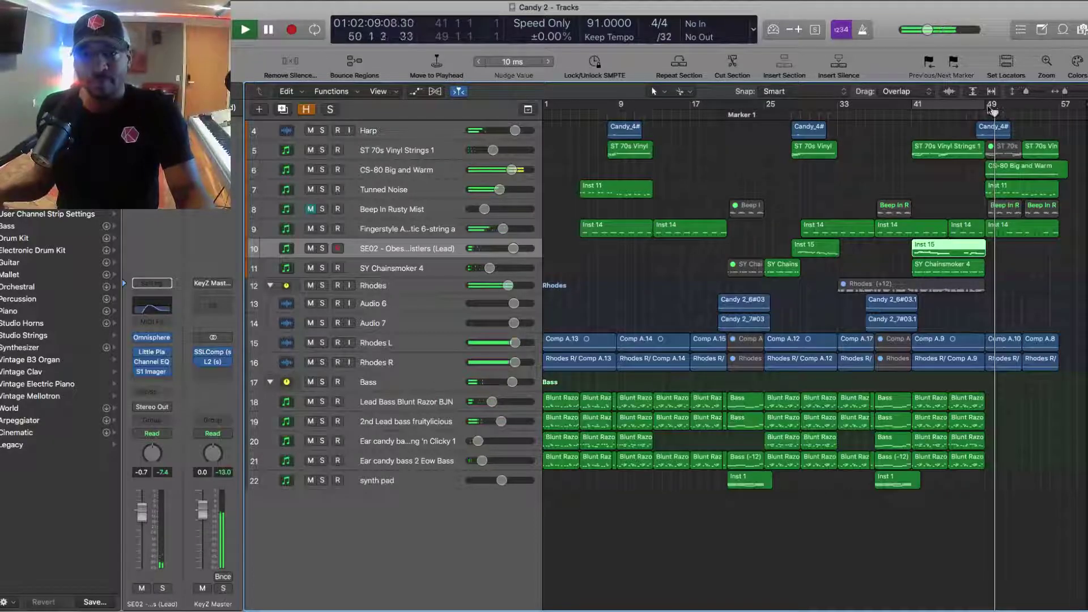
drag(986, 107, 1058, 107)
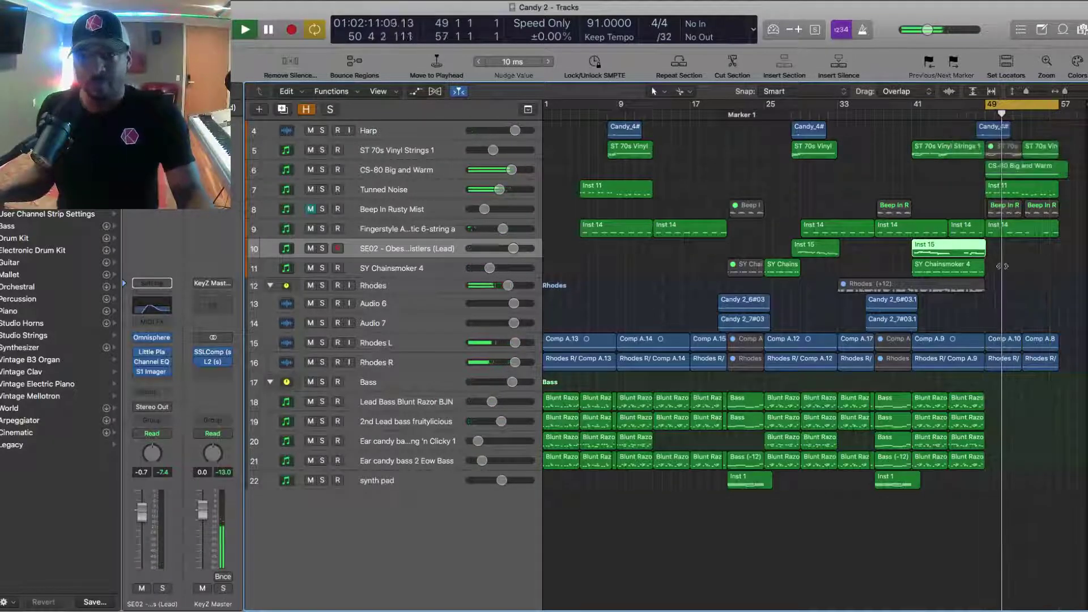
Restore normal track heights and solo the CS-80 Big and Warm track with cycling on.
scroll(1027, 257, up, 2)
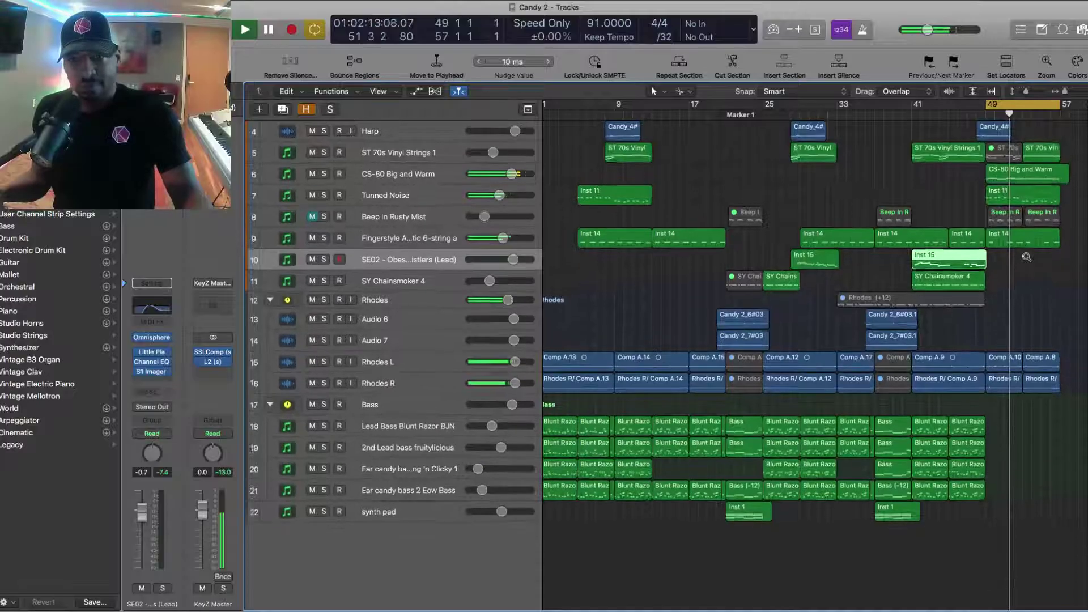
scroll(1027, 257, up, 2)
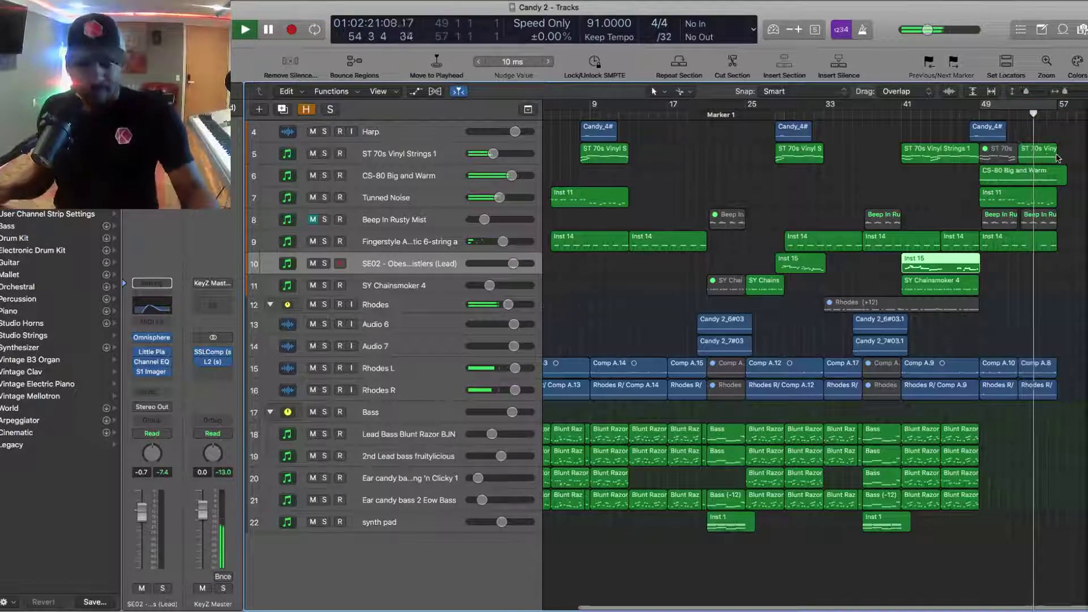
scroll(1055, 157, right, 1)
key(super+Up)
key(super+Up)
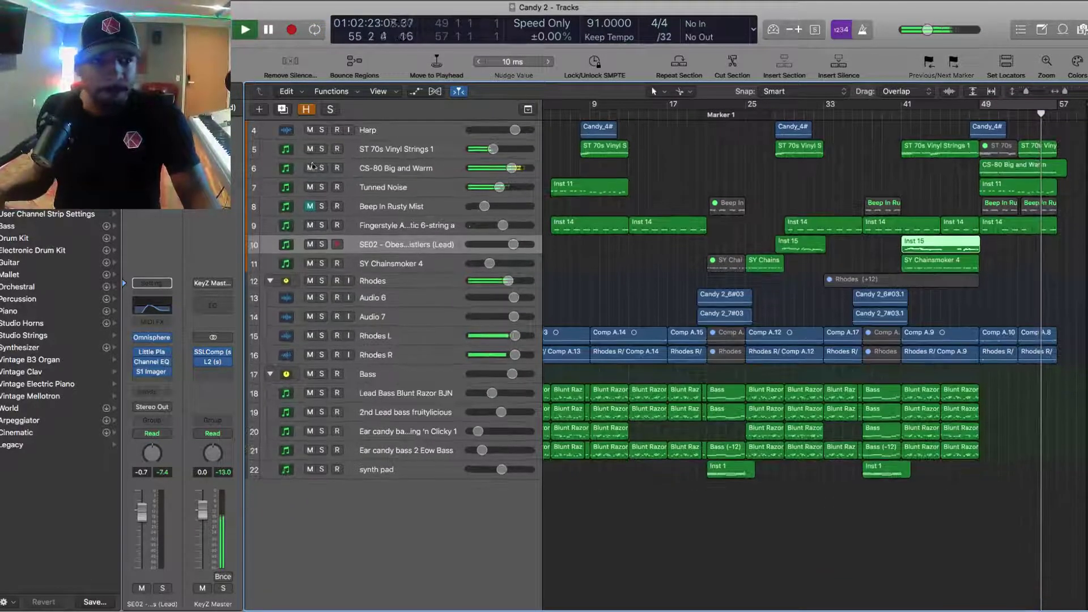
click(369, 172)
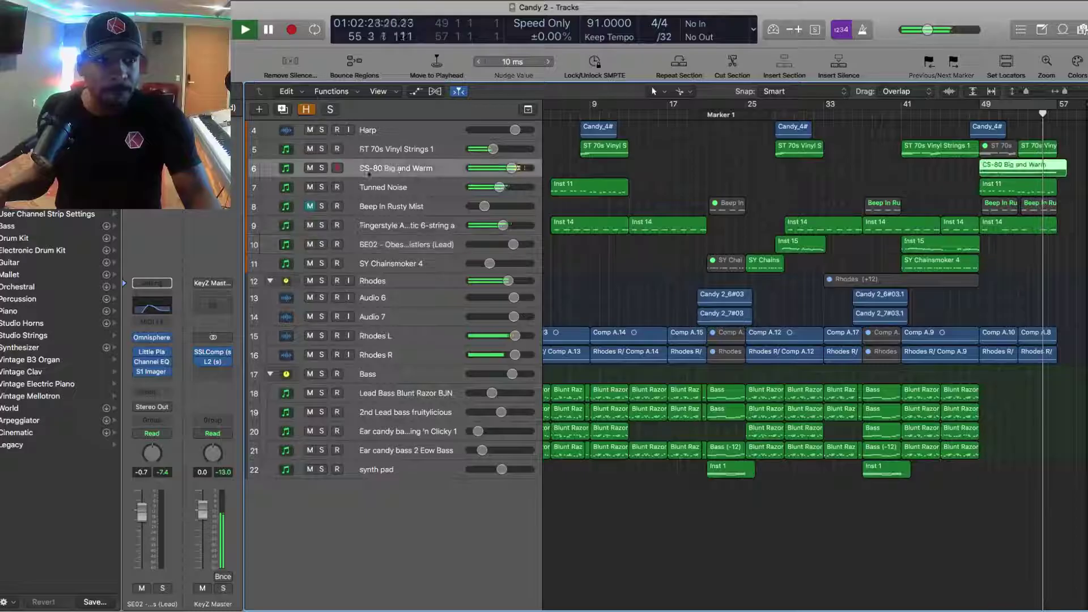
click(321, 168)
key(c)
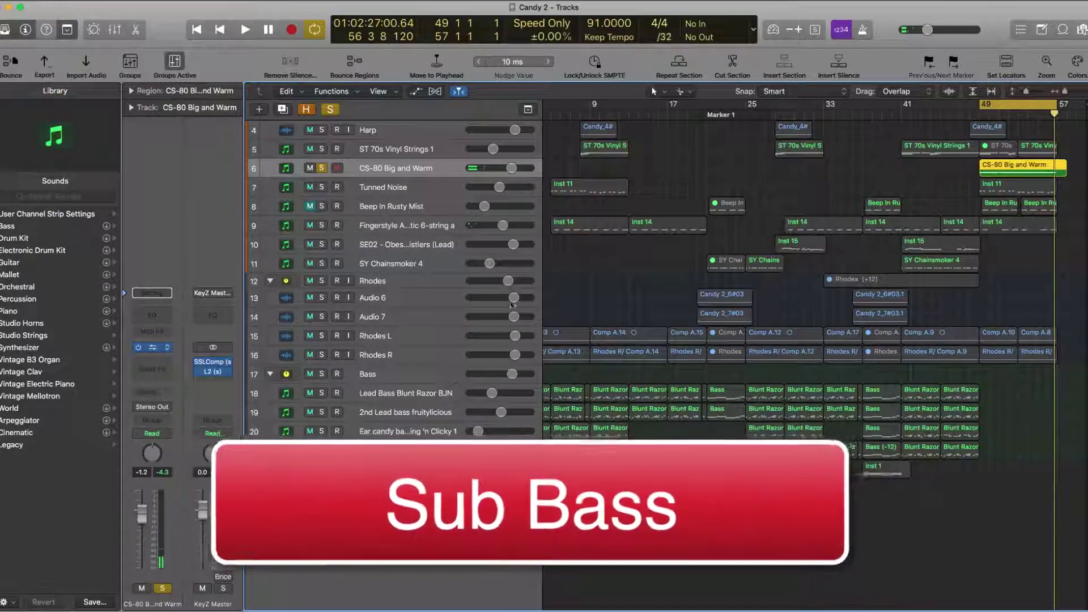
key(v)
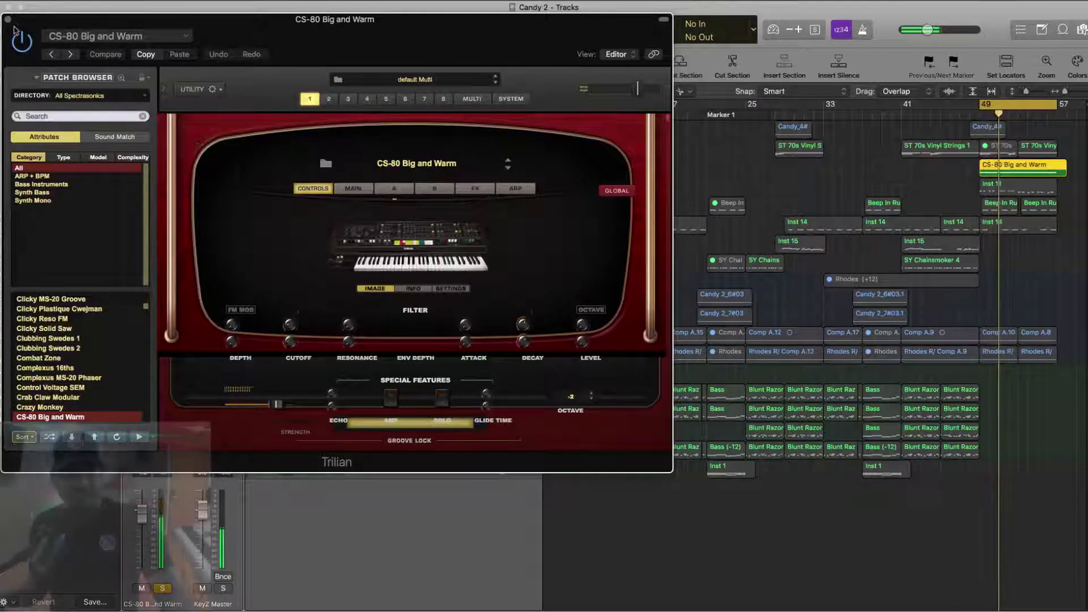
key(v)
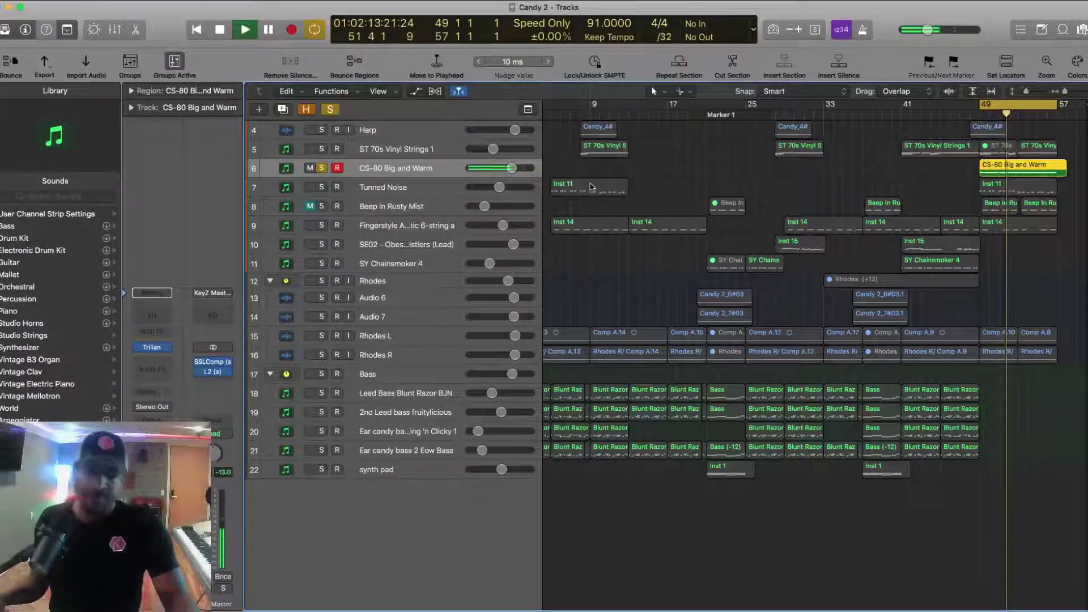
Swap the CS-80 Big and Warm solo for Tunned Noise and replay from bar 49.
click(940, 174)
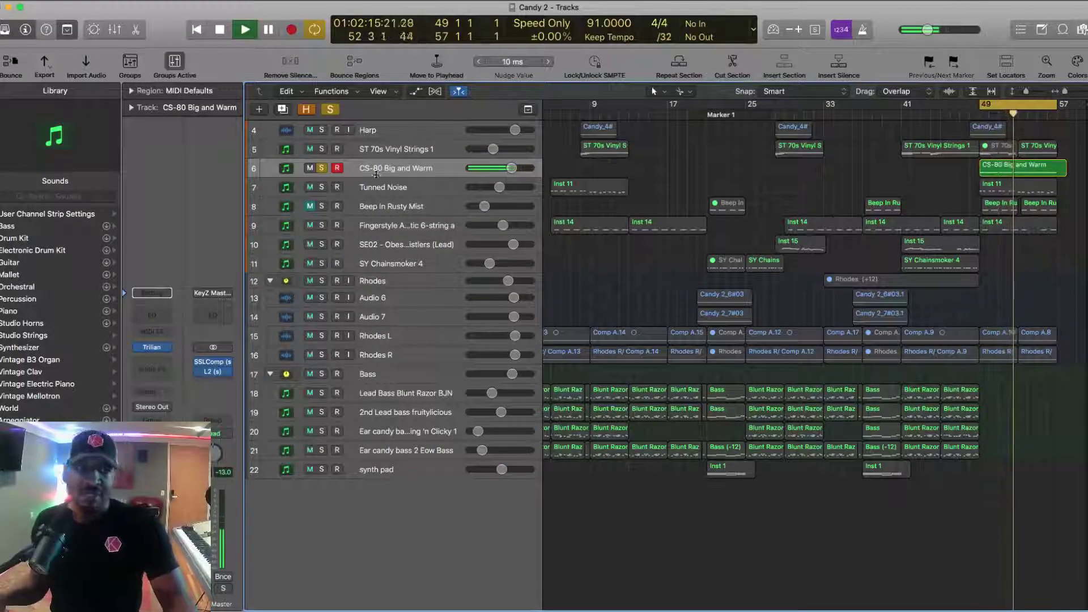
click(321, 168)
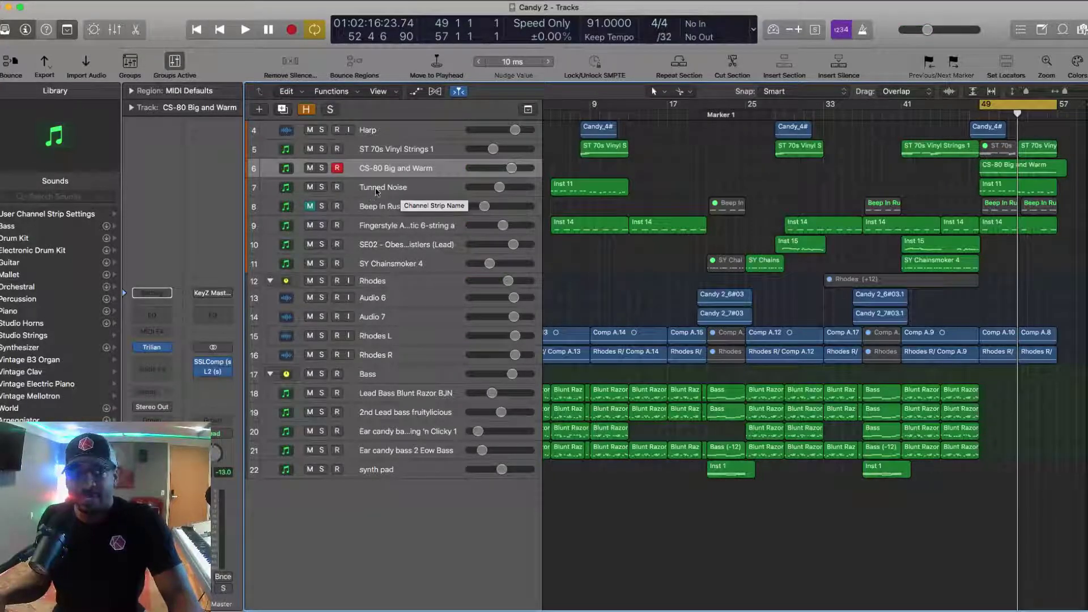
click(377, 192)
click(322, 188)
key(space)
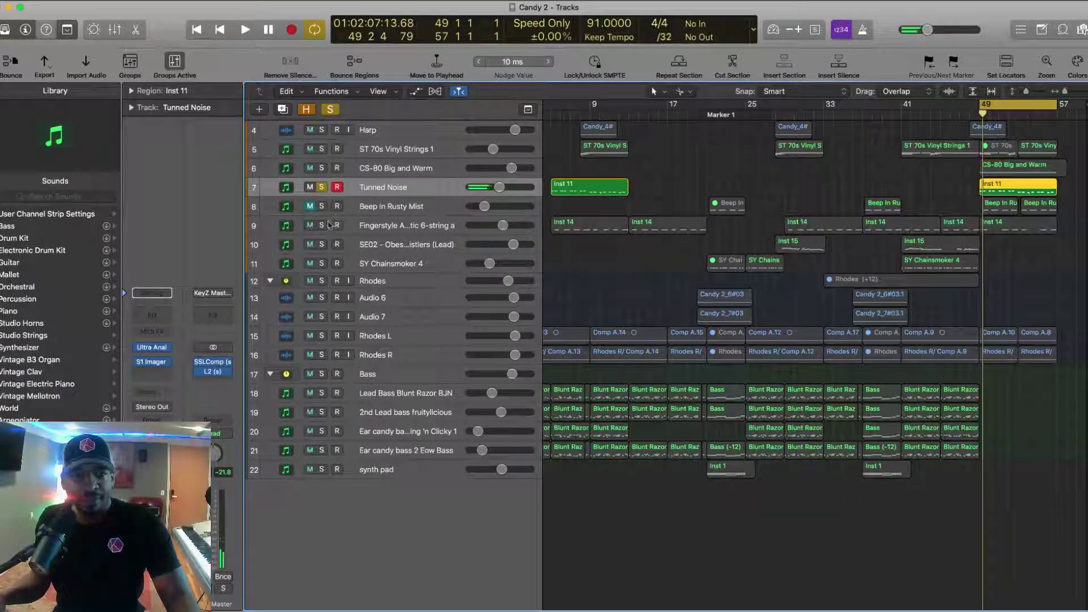
Clear all solos, then select the Fingerstyle guitar track and the Bass folder.
click(330, 113)
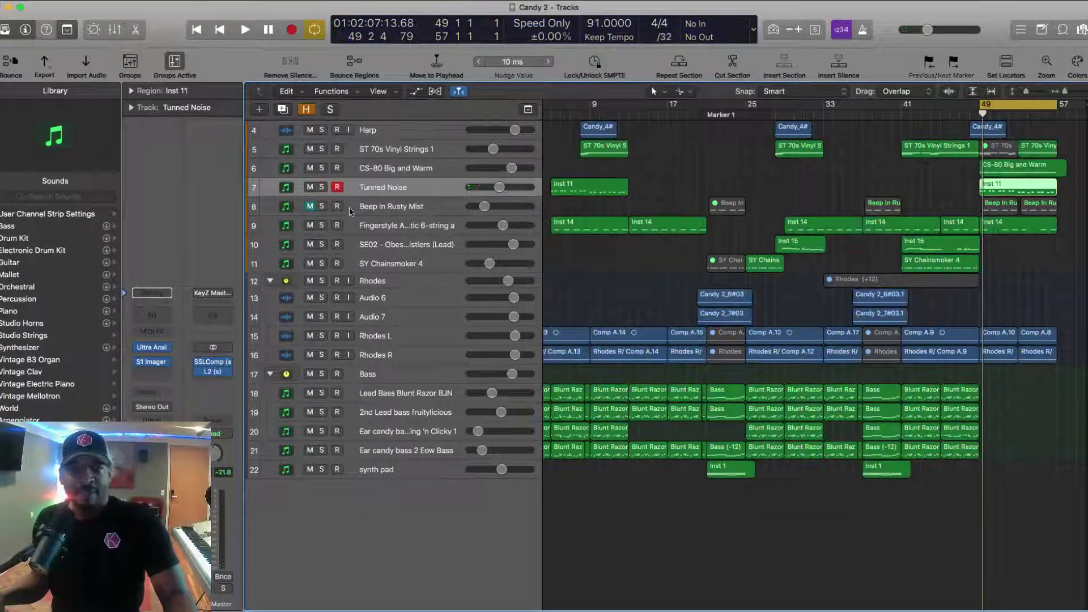
click(400, 227)
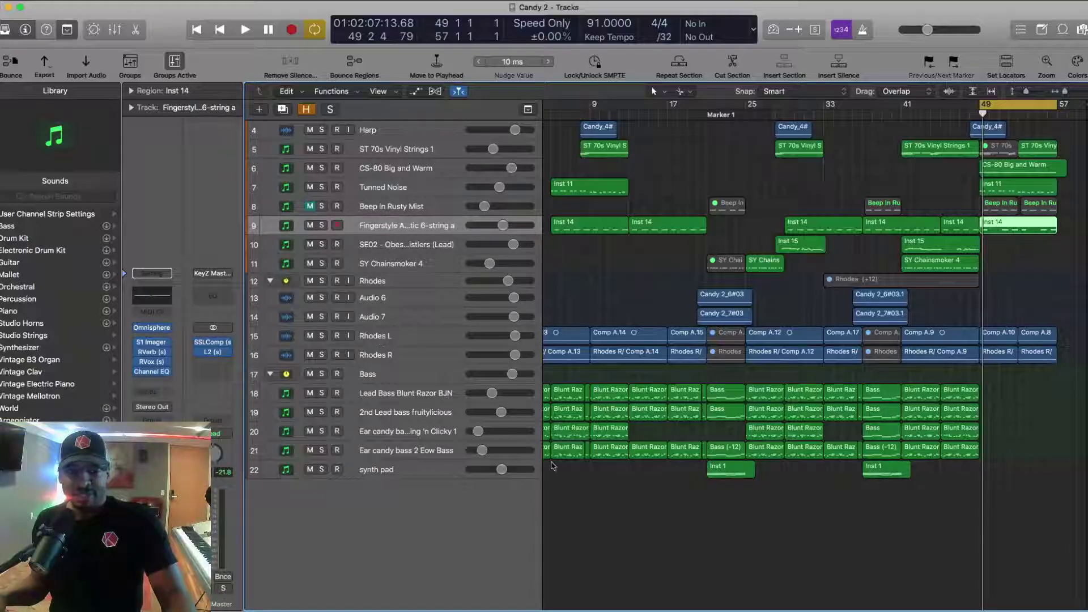
click(401, 379)
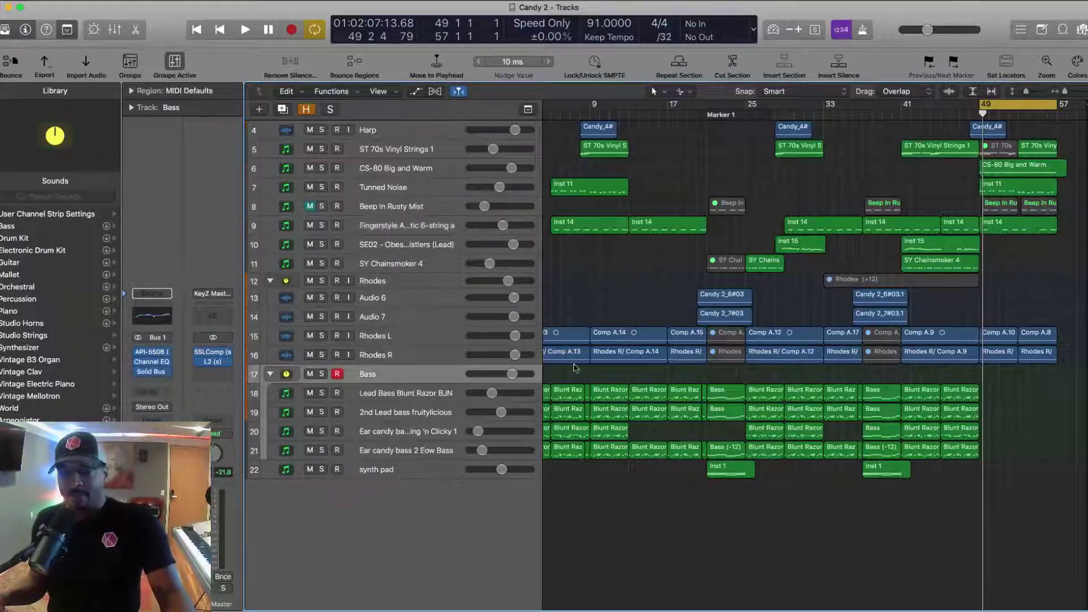